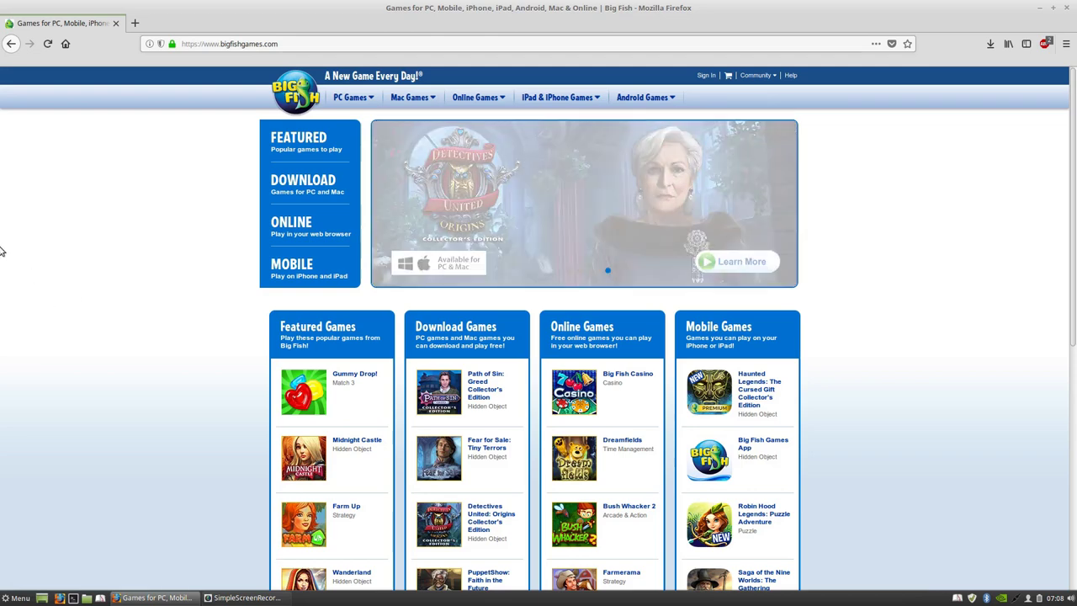
Show the Popular Genres list under the DOWNLOAD tab on the Big Fish home page
{"action": "mouse_move", "coordinate": [303, 192]}
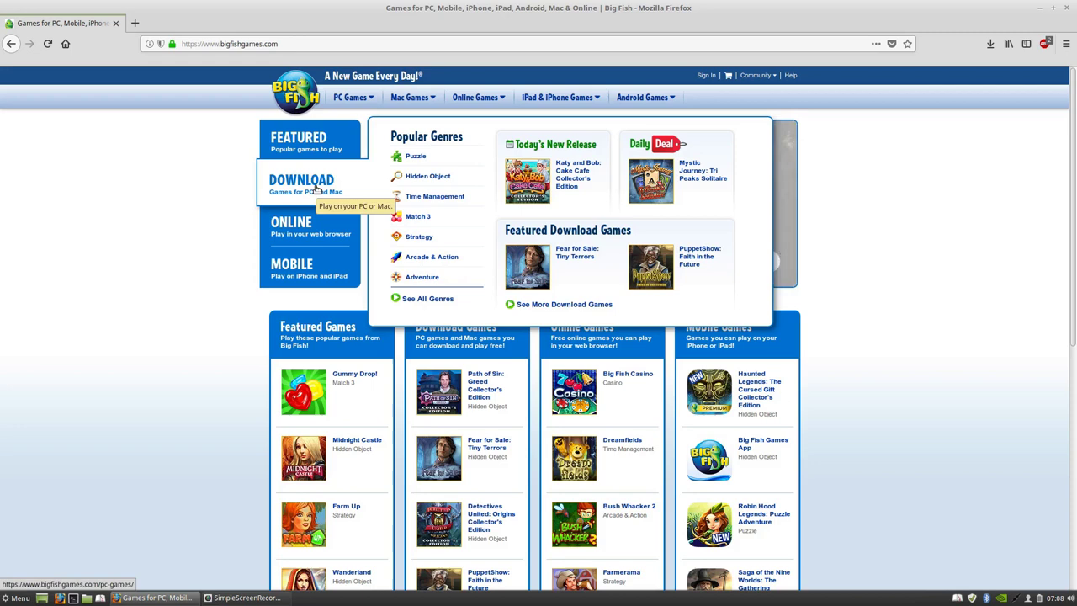
Go to Hidden Object download games and open the #1 hit, Edge of Reality: Hunter's Legacy CE
{"action": "left_click", "coordinate": [408, 176]}
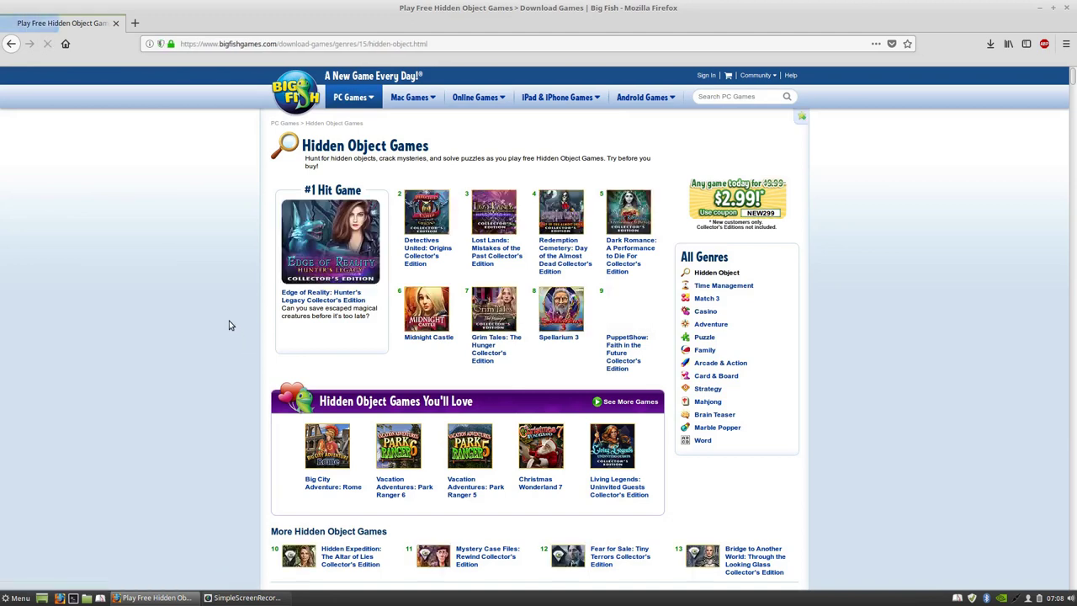
{"action": "scroll", "coordinate": [228, 320], "scroll_direction": "down", "scroll_amount": 1}
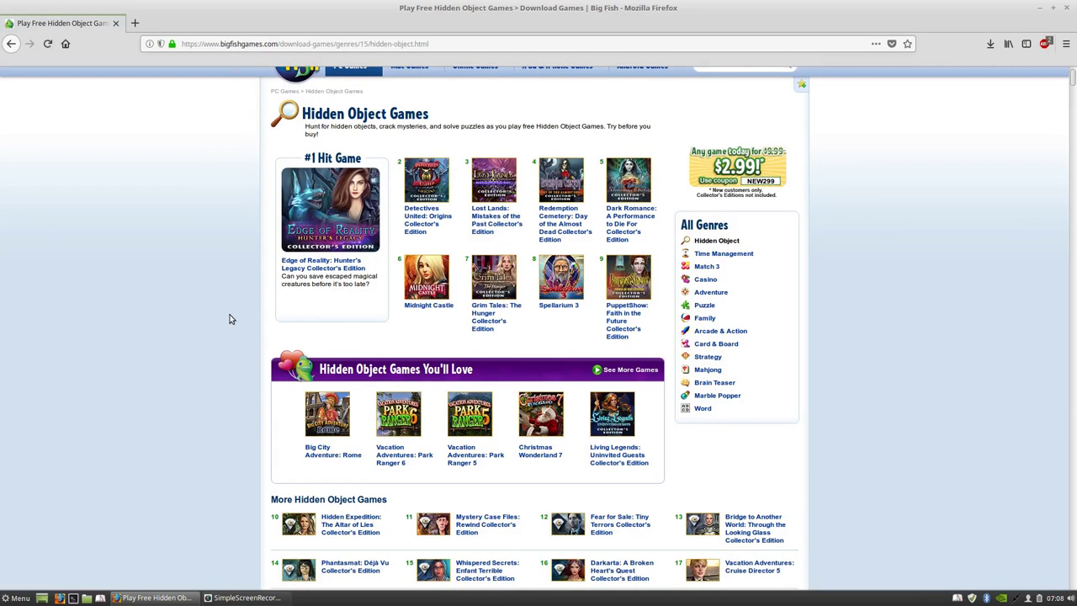
{"action": "mouse_move", "coordinate": [340, 214]}
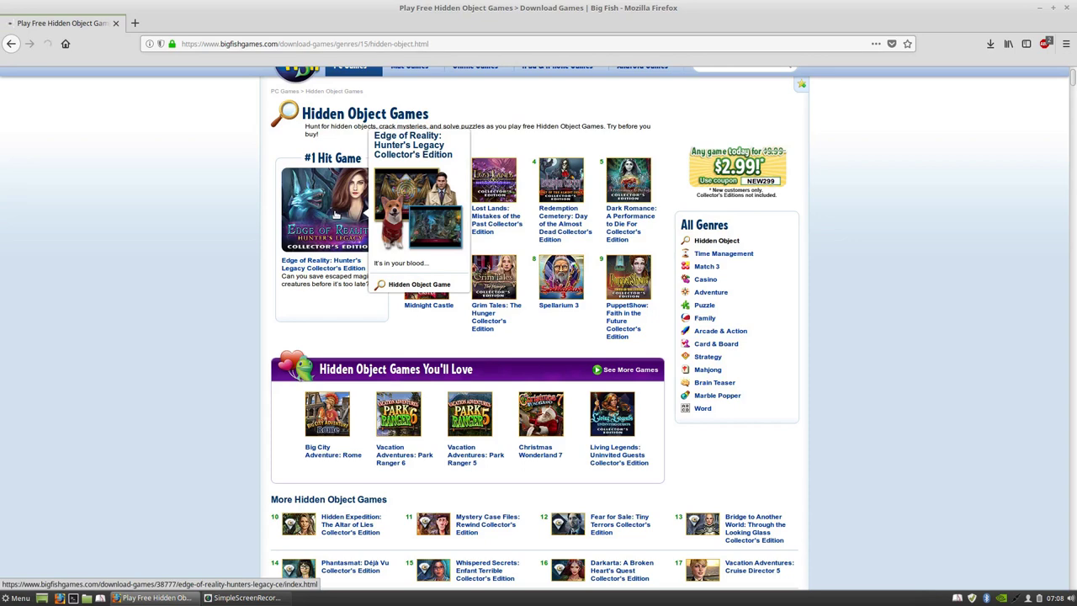
{"action": "left_click", "coordinate": [320, 237]}
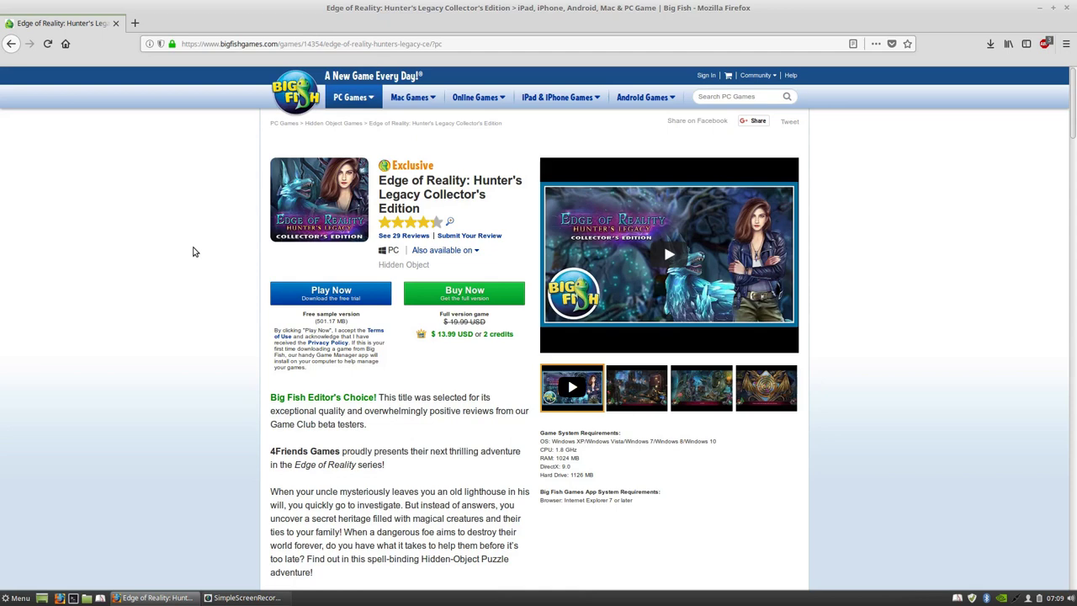
Save the free trial installer edge-of-reality-hunters-legacy-ce .exe and show it in the Downloads folder
{"action": "left_click", "coordinate": [321, 294]}
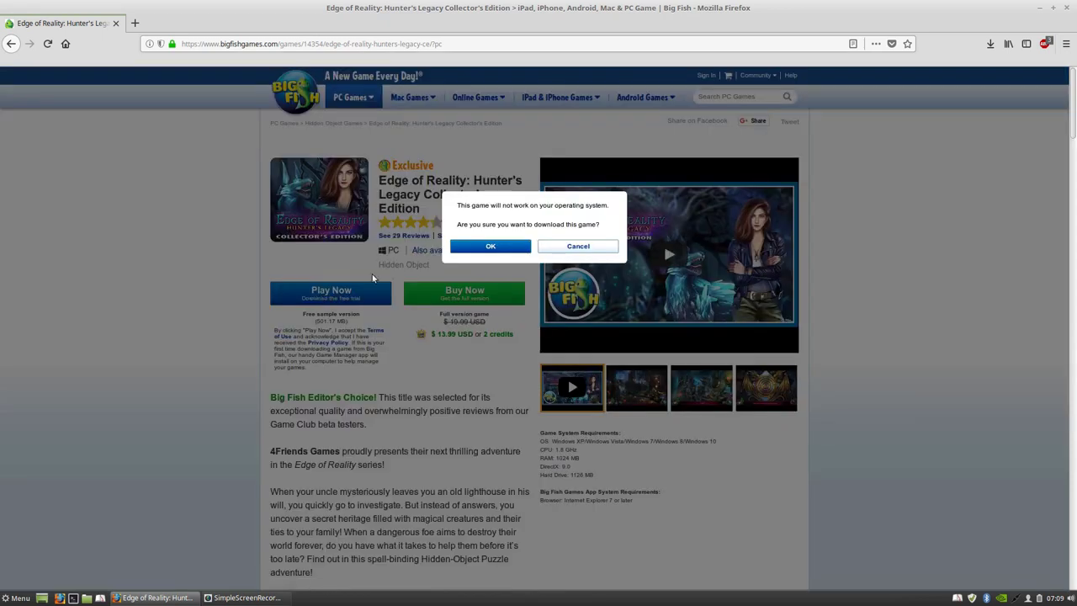
{"action": "left_click", "coordinate": [487, 247]}
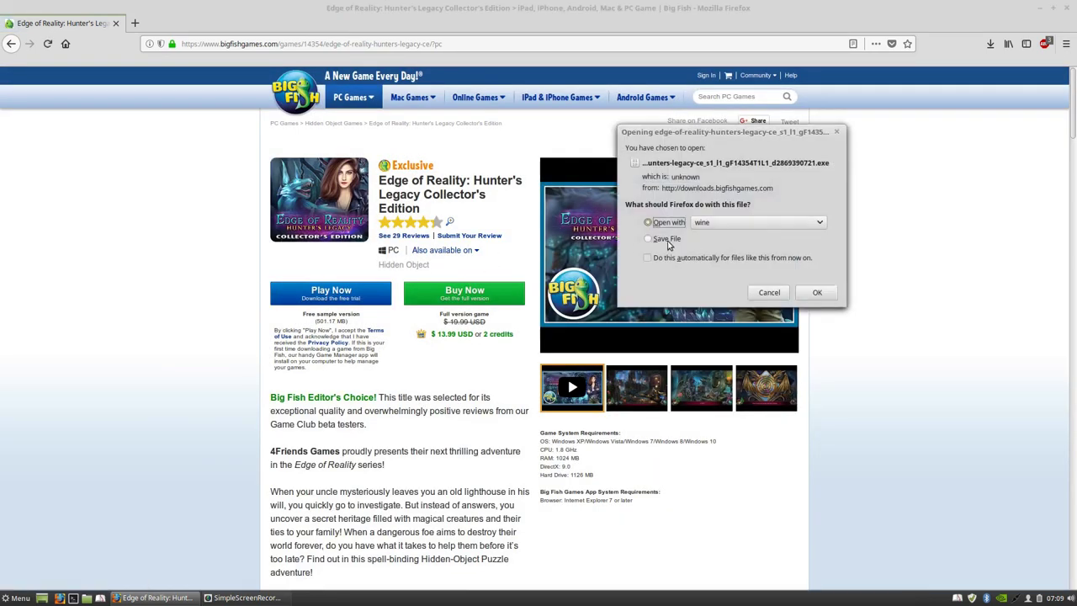
{"action": "left_click", "coordinate": [667, 241]}
{"action": "left_click", "coordinate": [816, 292]}
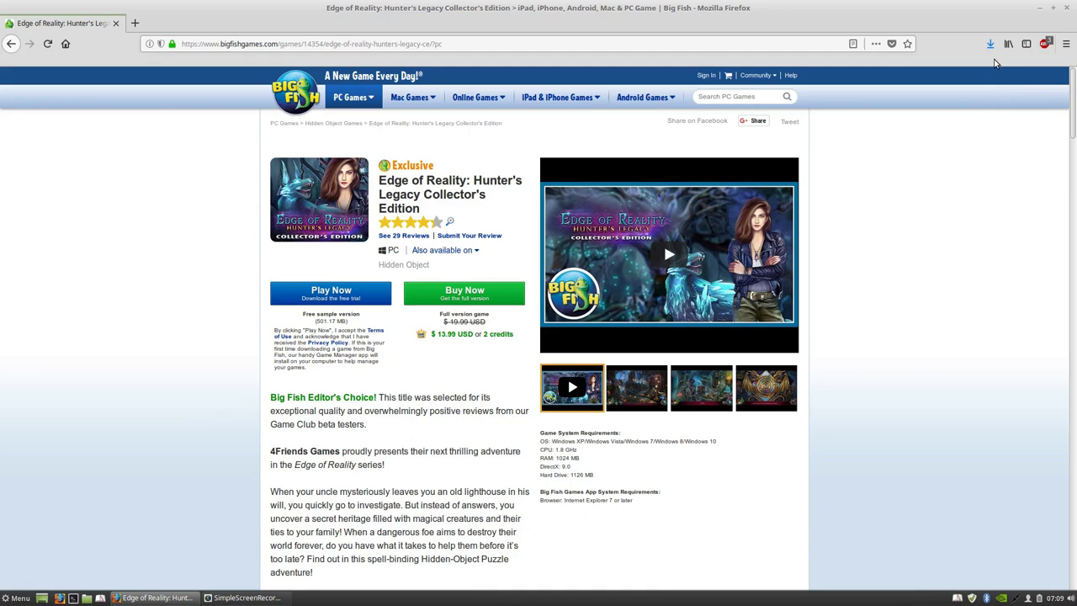
{"action": "left_click", "coordinate": [990, 48]}
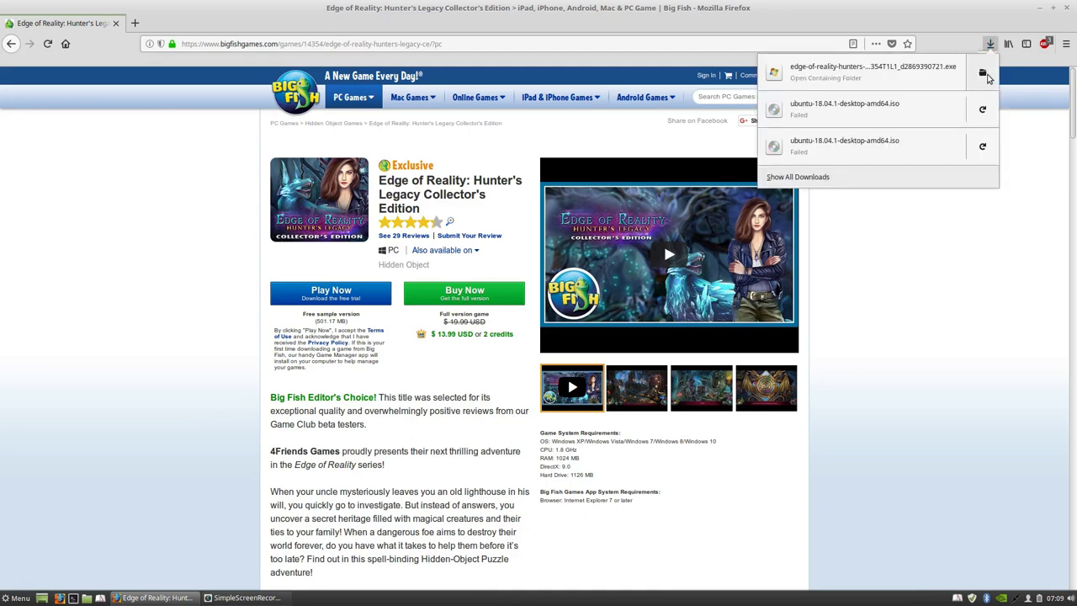
{"action": "left_click", "coordinate": [980, 73]}
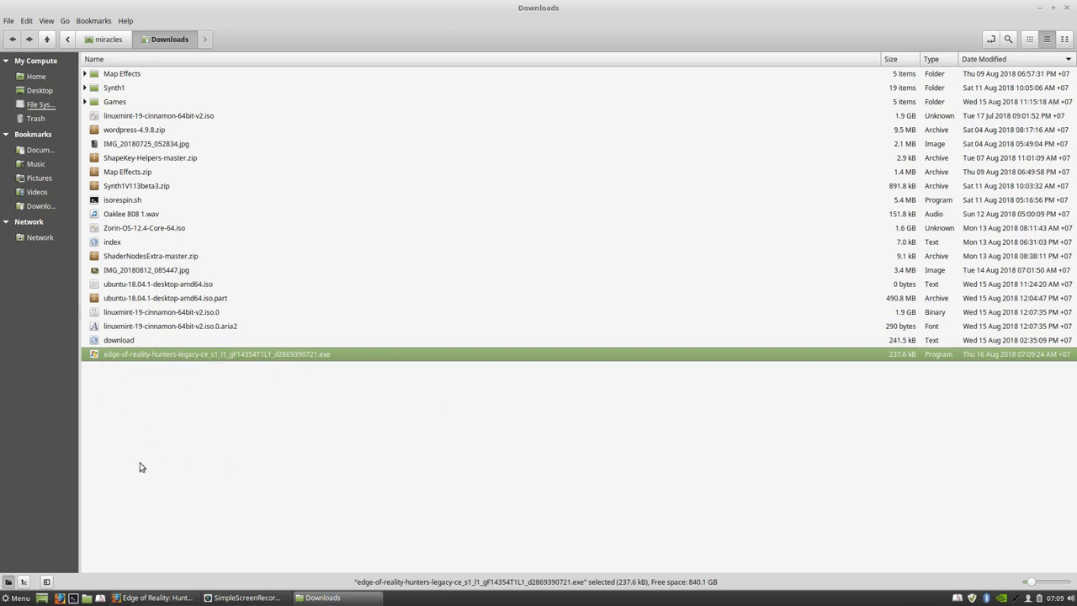
Launch PlayOnLinux from the Mint Menu's Games category
{"action": "left_click", "coordinate": [10, 597]}
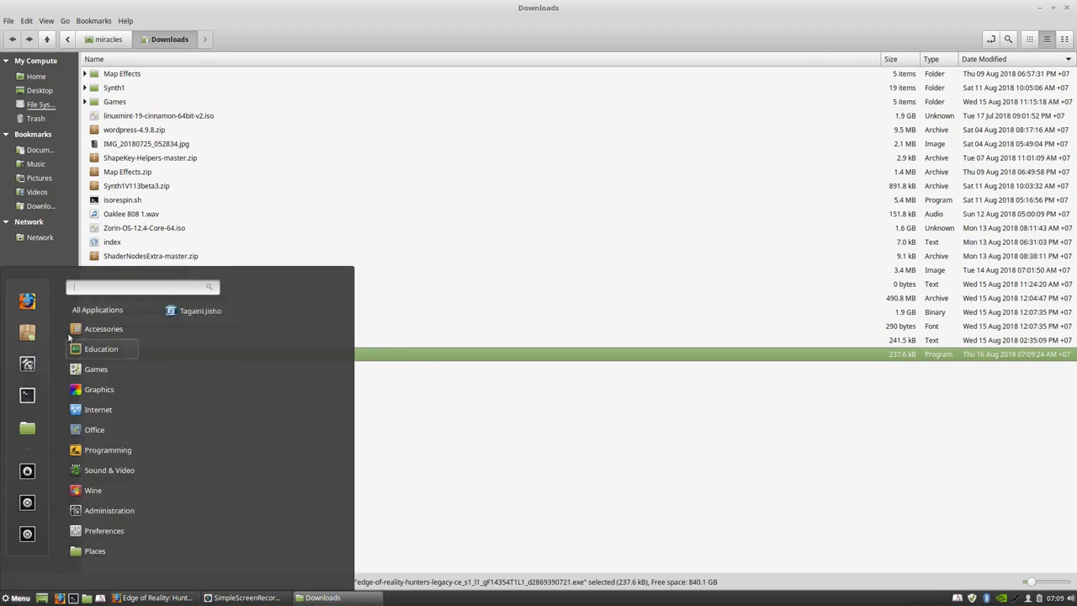
{"action": "mouse_move", "coordinate": [91, 371]}
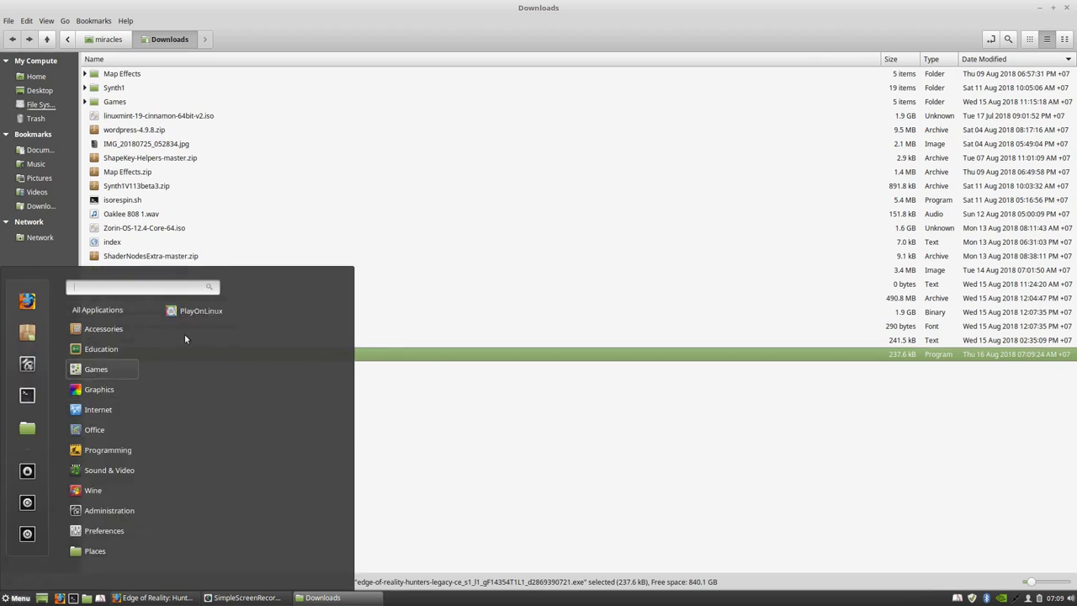
{"action": "left_click", "coordinate": [200, 311]}
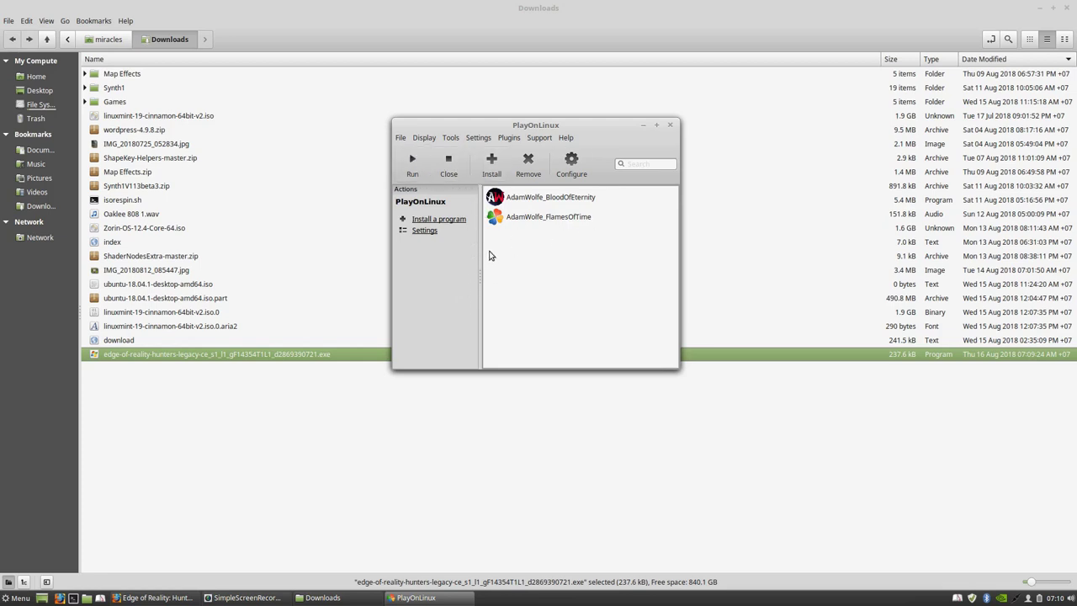
Start installing a non-listed program into a new virtual drive
{"action": "left_click", "coordinate": [494, 167]}
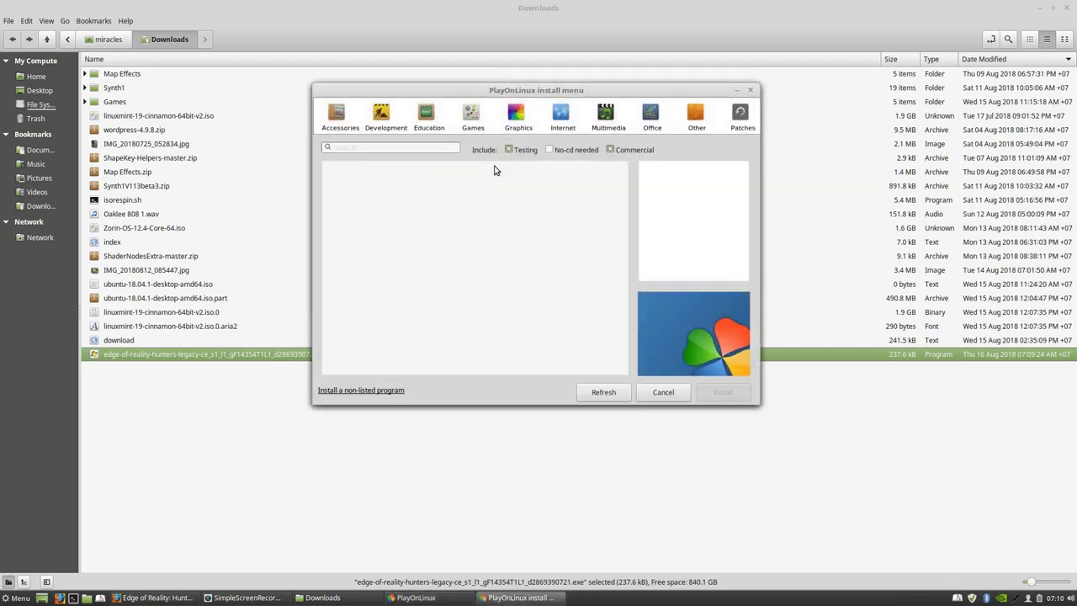
{"action": "left_click", "coordinate": [367, 391]}
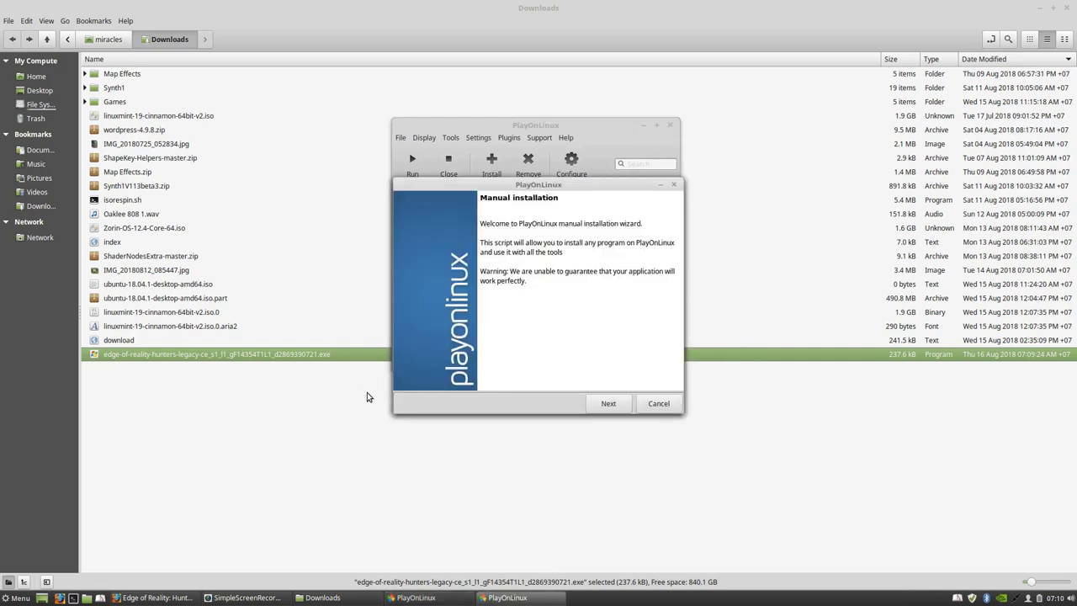
{"action": "left_click", "coordinate": [607, 403]}
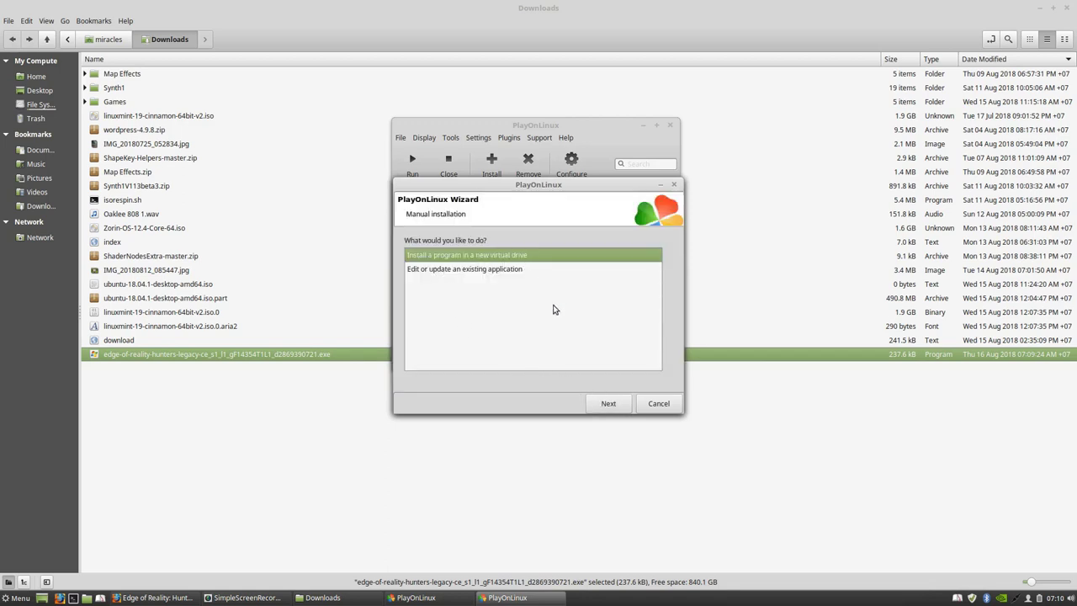
{"action": "left_click", "coordinate": [606, 405]}
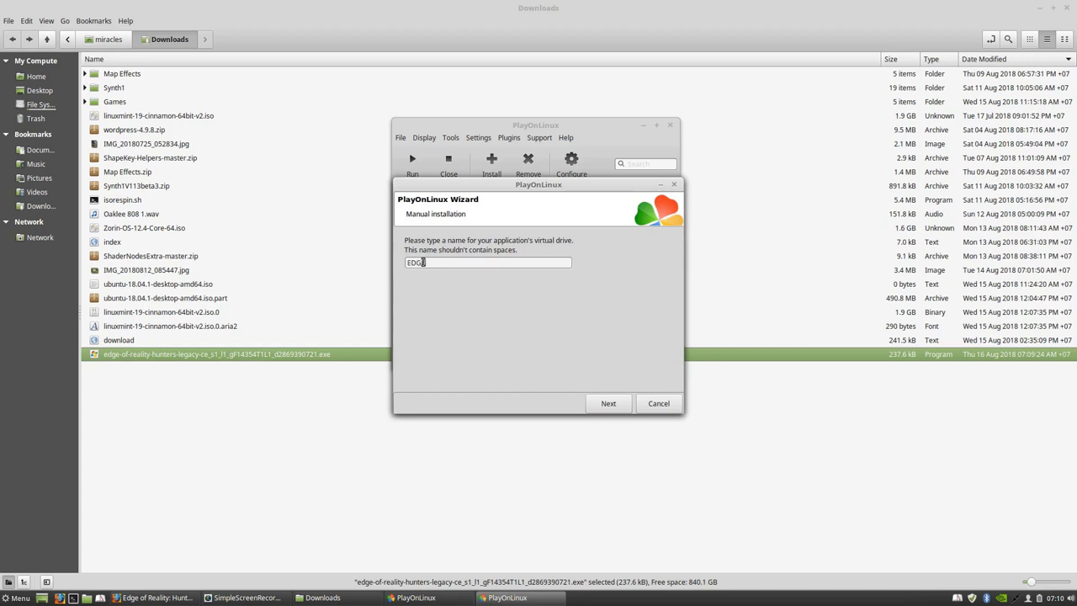
Name the drive EDGE and tick the Wine version, Wine configuration and extra libraries options
{"action": "type", "text": "E"}
{"action": "left_click", "coordinate": [606, 403]}
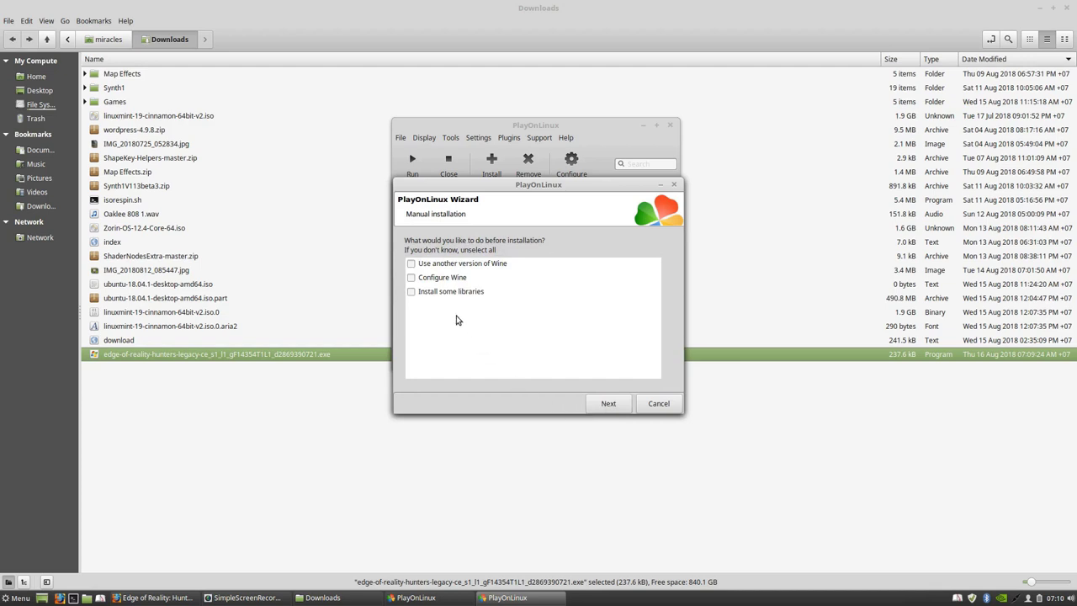
{"action": "left_click", "coordinate": [412, 264]}
{"action": "left_click", "coordinate": [411, 278]}
{"action": "left_click", "coordinate": [410, 292]}
Choose Wine 3.0.1 and create the drive as a 32-bit Windows installation
{"action": "left_click", "coordinate": [602, 407]}
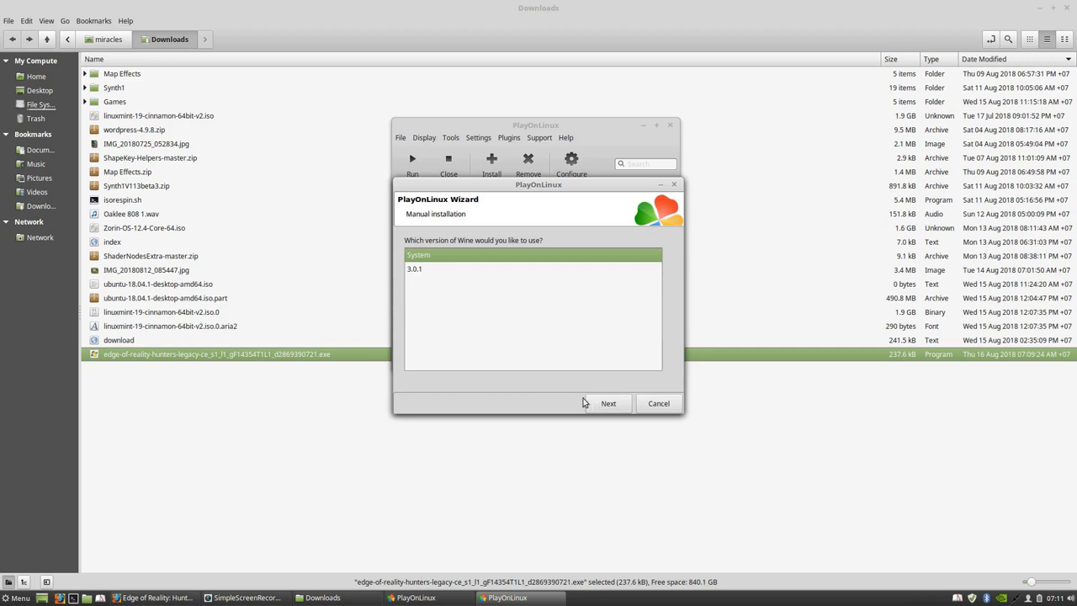
{"action": "left_click", "coordinate": [418, 271]}
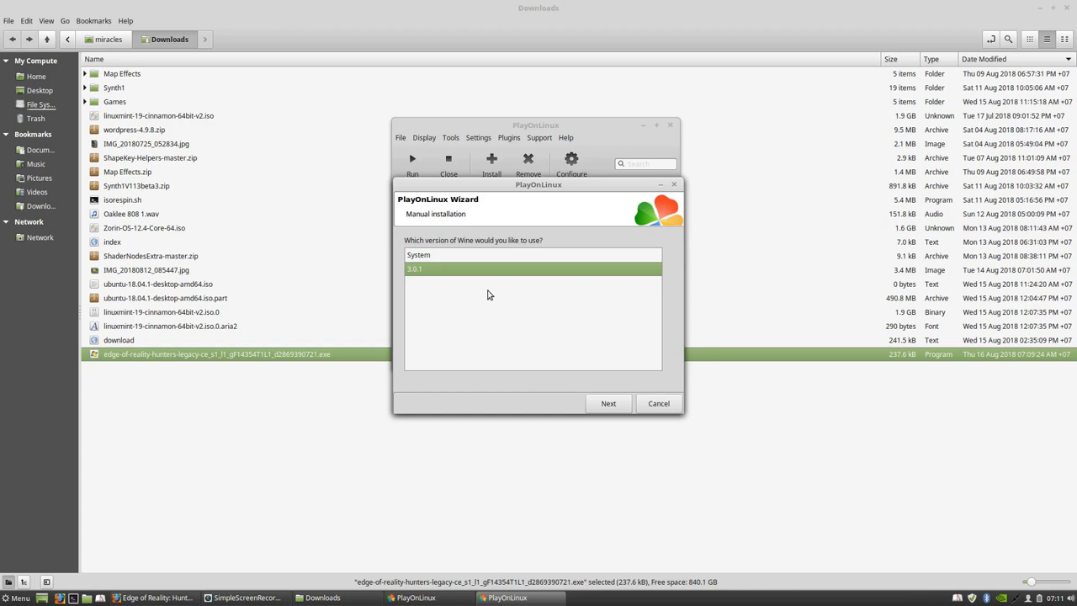
{"action": "left_click", "coordinate": [608, 405]}
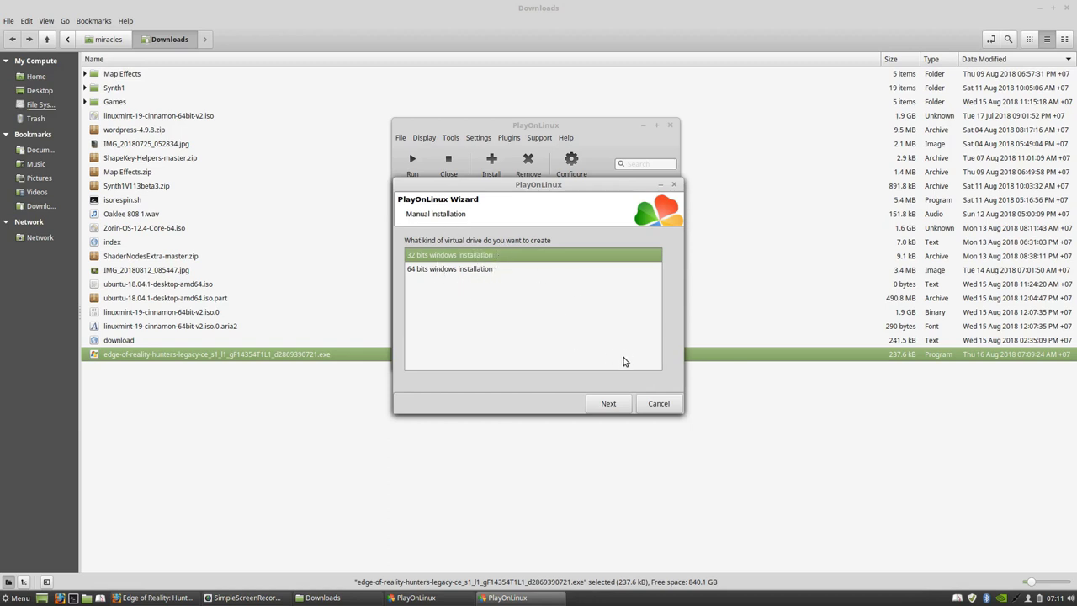
{"action": "left_click", "coordinate": [612, 404]}
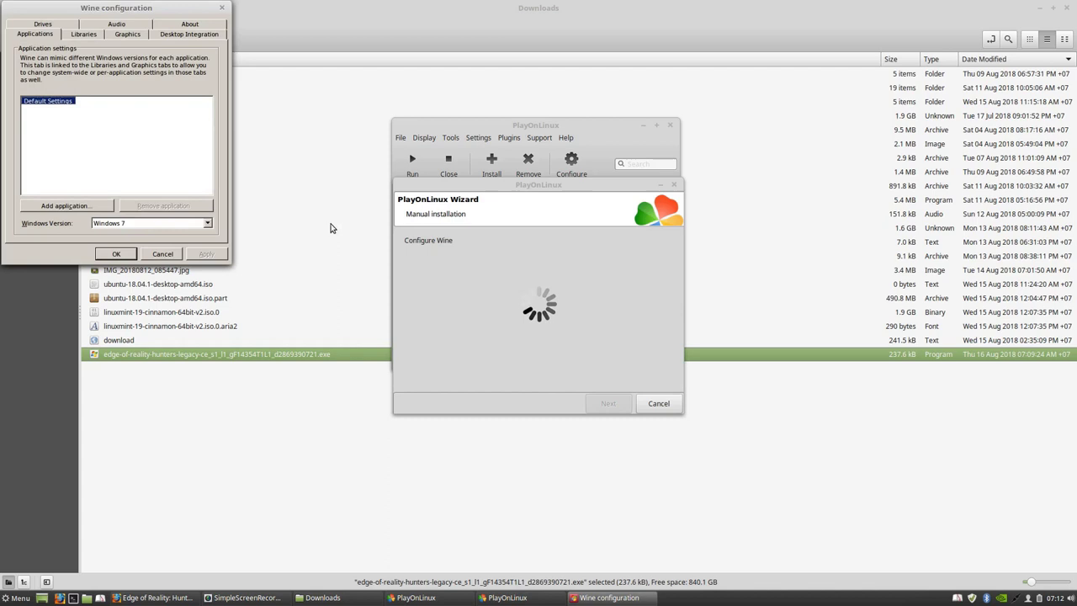
Set Windows version to Windows XP, enable full-screen mouse capture in Graphics, and apply
{"action": "left_click", "coordinate": [207, 224]}
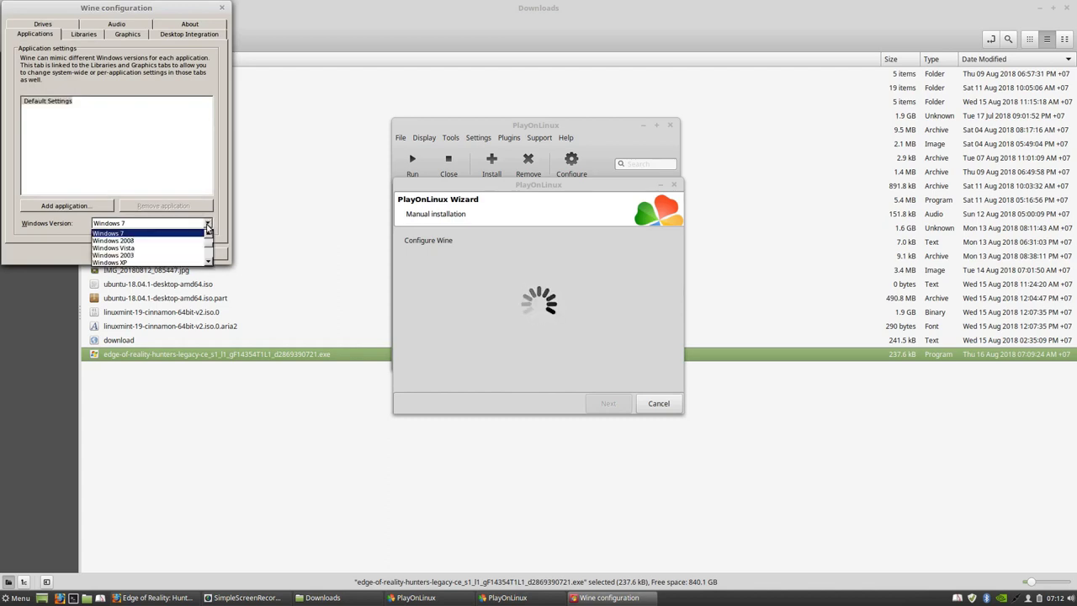
{"action": "left_click", "coordinate": [208, 225]}
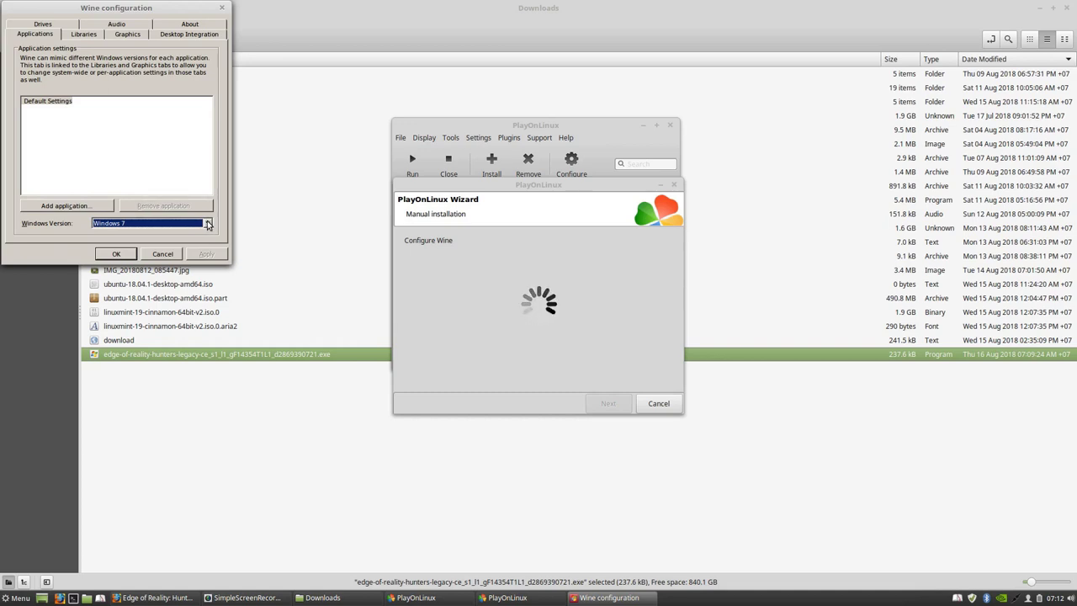
{"action": "left_click", "coordinate": [207, 222]}
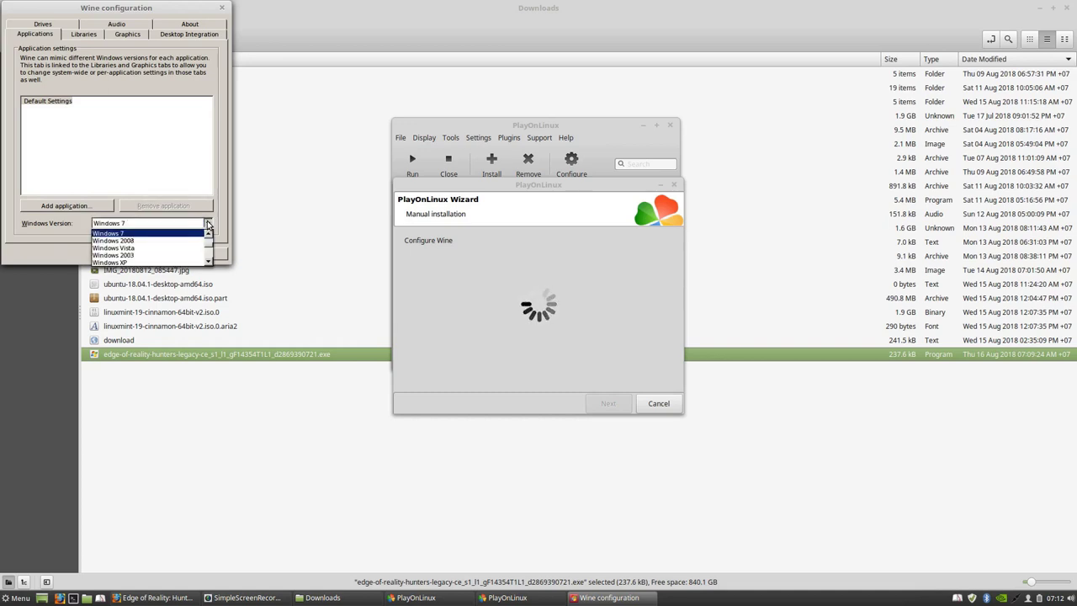
{"action": "left_click", "coordinate": [168, 263]}
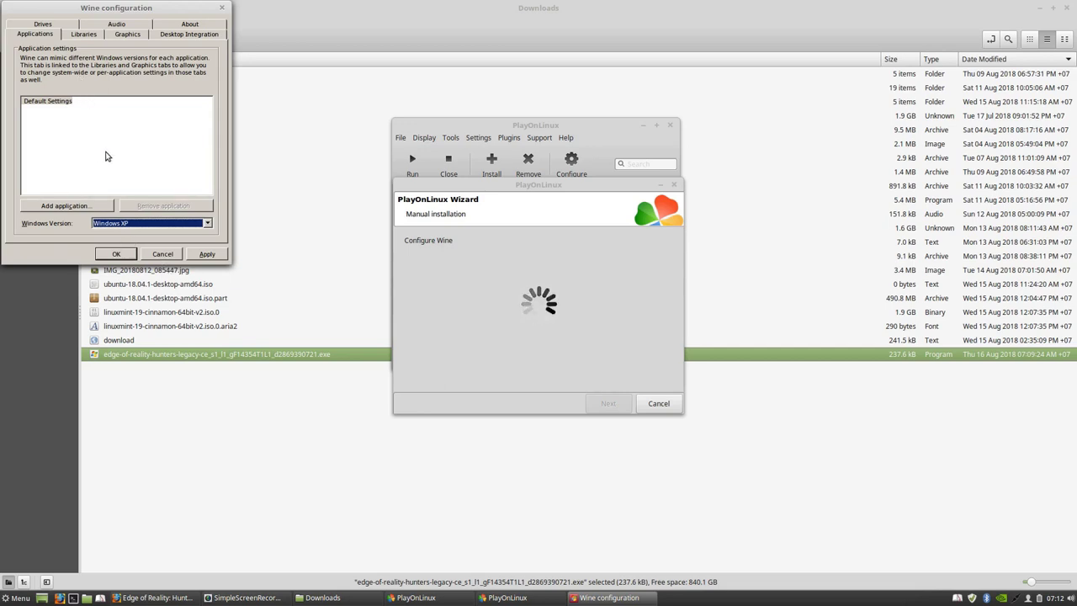
{"action": "left_click", "coordinate": [128, 36]}
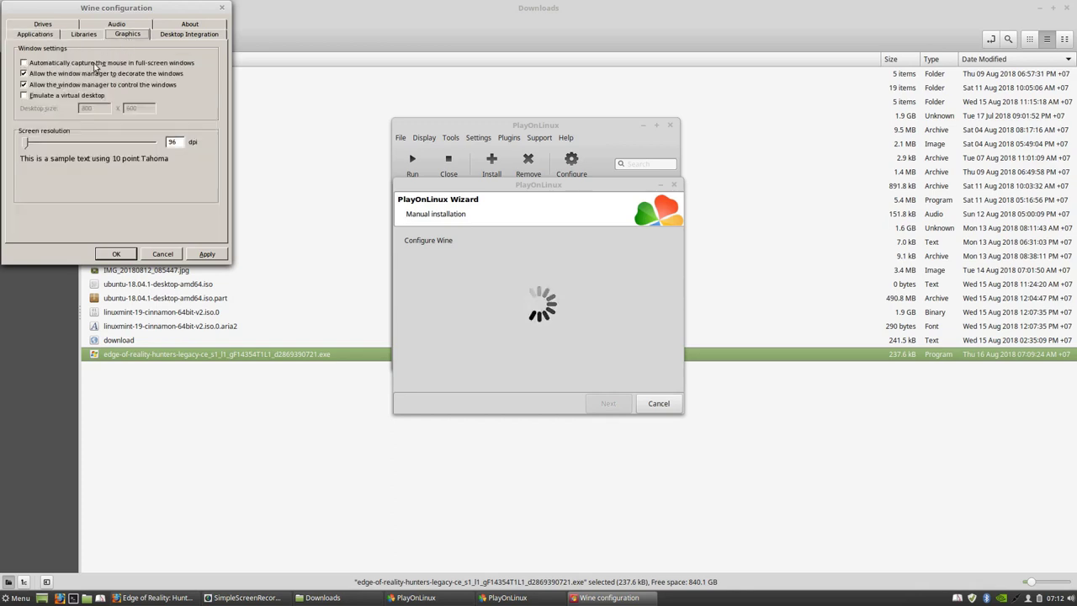
{"action": "left_click", "coordinate": [25, 63]}
{"action": "left_click", "coordinate": [208, 255]}
{"action": "left_click", "coordinate": [117, 255]}
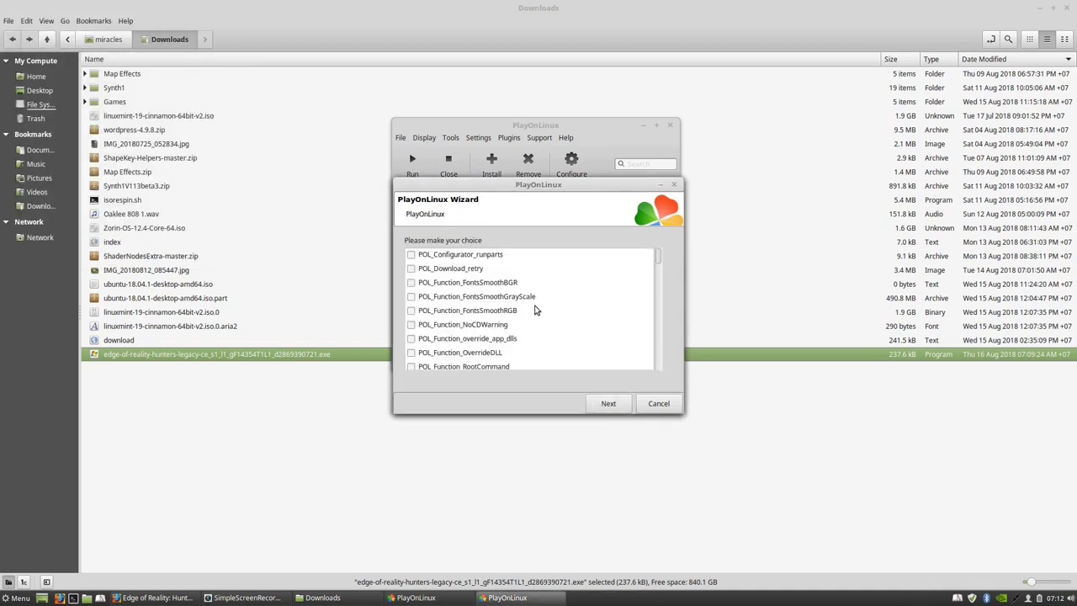
{"action": "scroll", "coordinate": [540, 297], "scroll_direction": "down", "scroll_amount": 8}
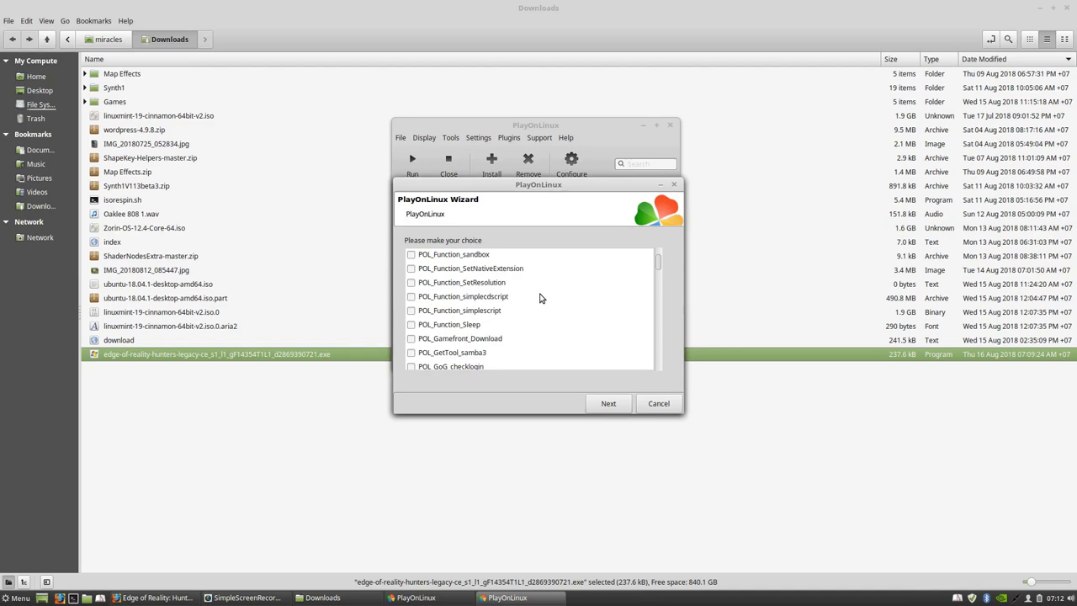
{"action": "scroll", "coordinate": [540, 297], "scroll_direction": "down", "scroll_amount": 8}
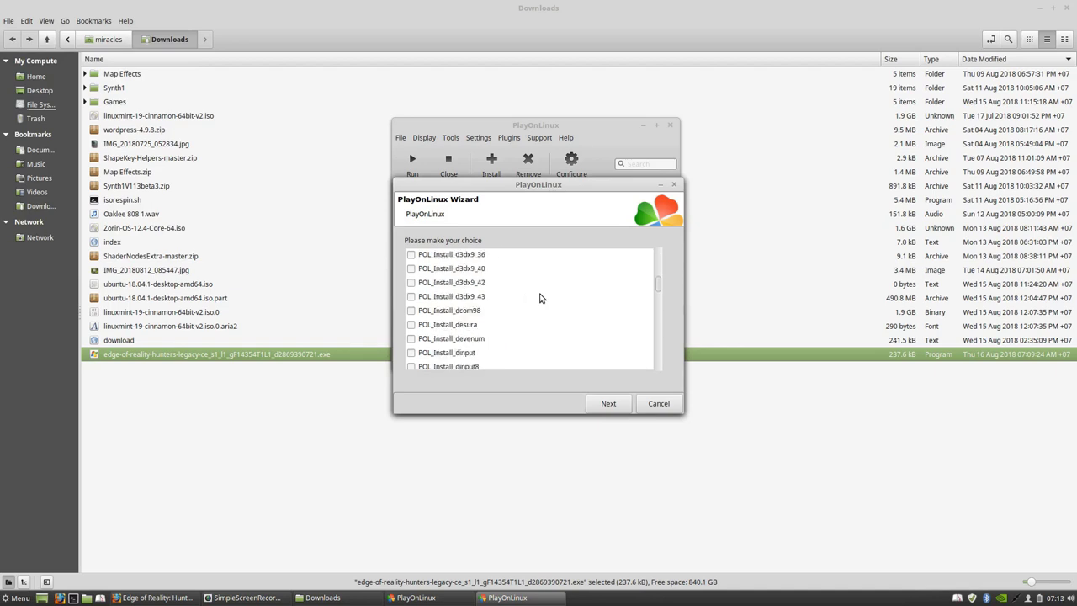
{"action": "scroll", "coordinate": [540, 298], "scroll_direction": "up", "scroll_amount": 1}
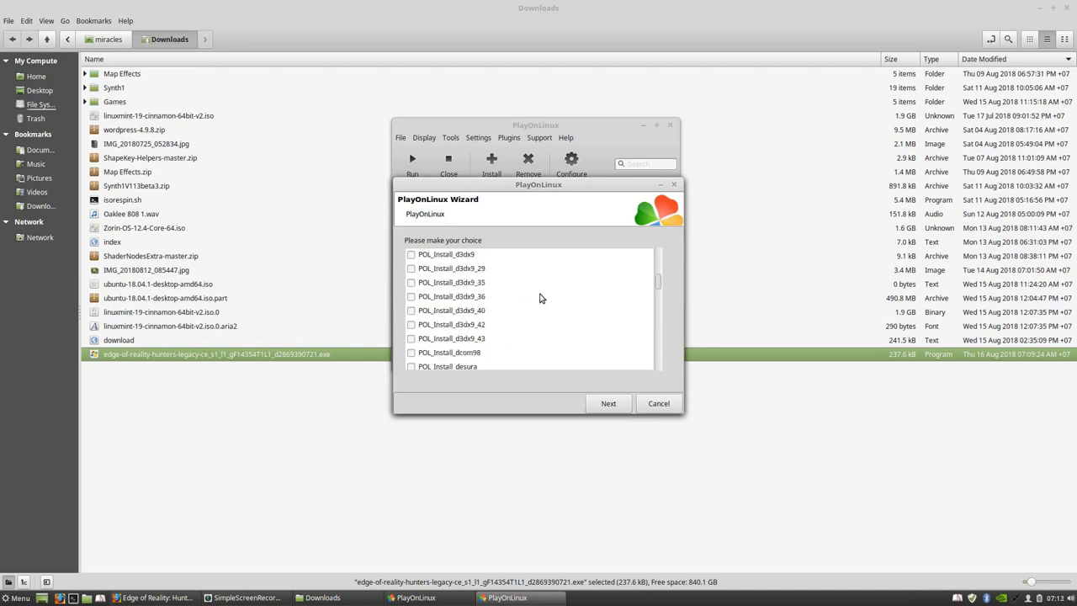
{"action": "scroll", "coordinate": [540, 298], "scroll_direction": "down", "scroll_amount": 8}
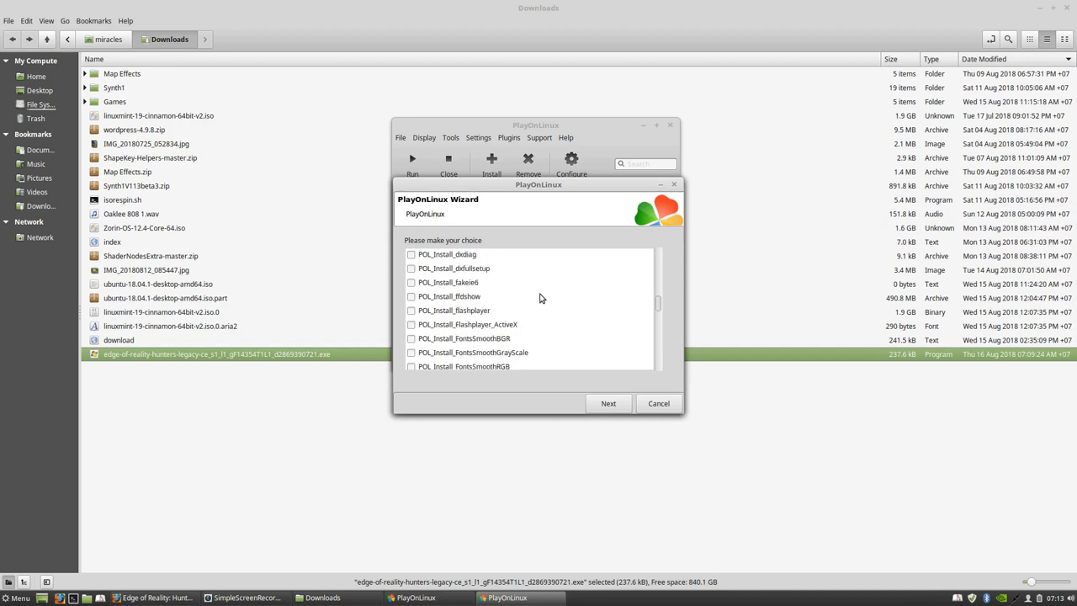
{"action": "scroll", "coordinate": [540, 298], "scroll_direction": "down", "scroll_amount": 3}
{"action": "scroll", "coordinate": [546, 316], "scroll_direction": "down", "scroll_amount": 3}
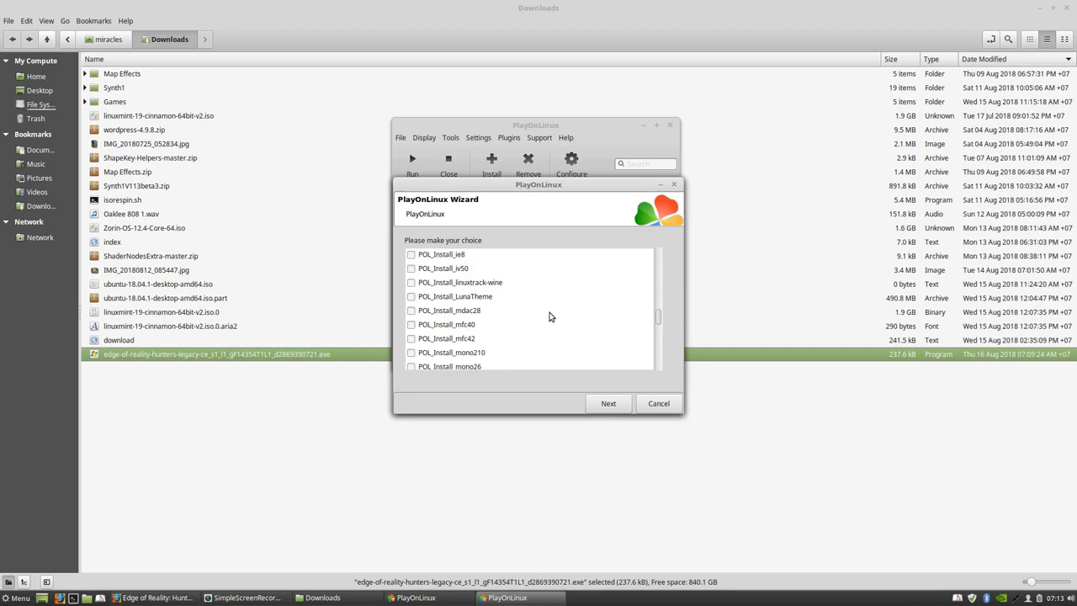
{"action": "scroll", "coordinate": [549, 316], "scroll_direction": "down", "scroll_amount": 2}
{"action": "scroll", "coordinate": [548, 316], "scroll_direction": "down", "scroll_amount": 3}
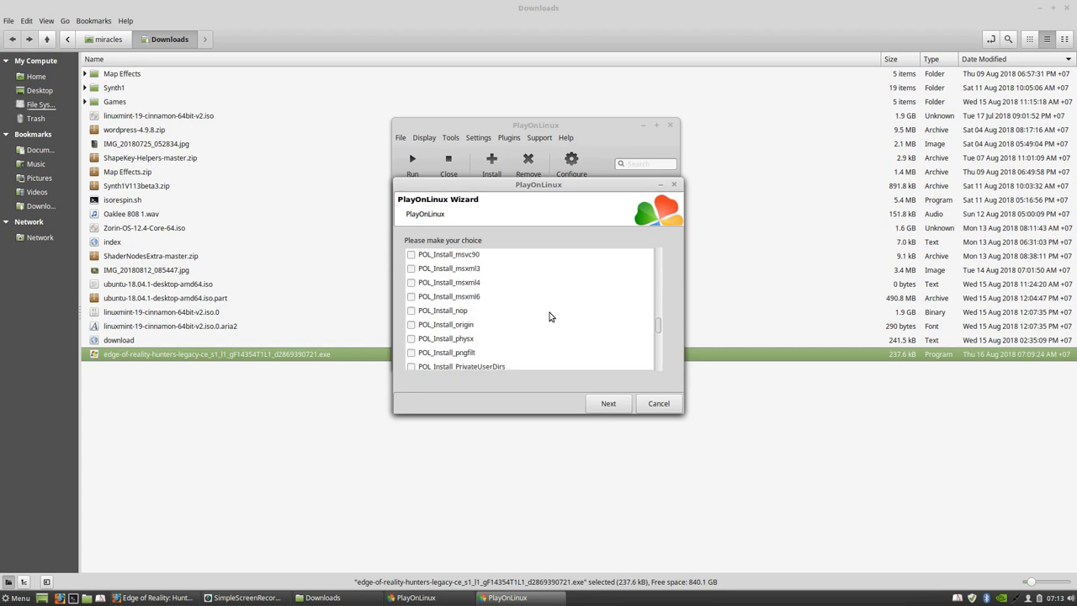
{"action": "scroll", "coordinate": [548, 317], "scroll_direction": "down", "scroll_amount": 6}
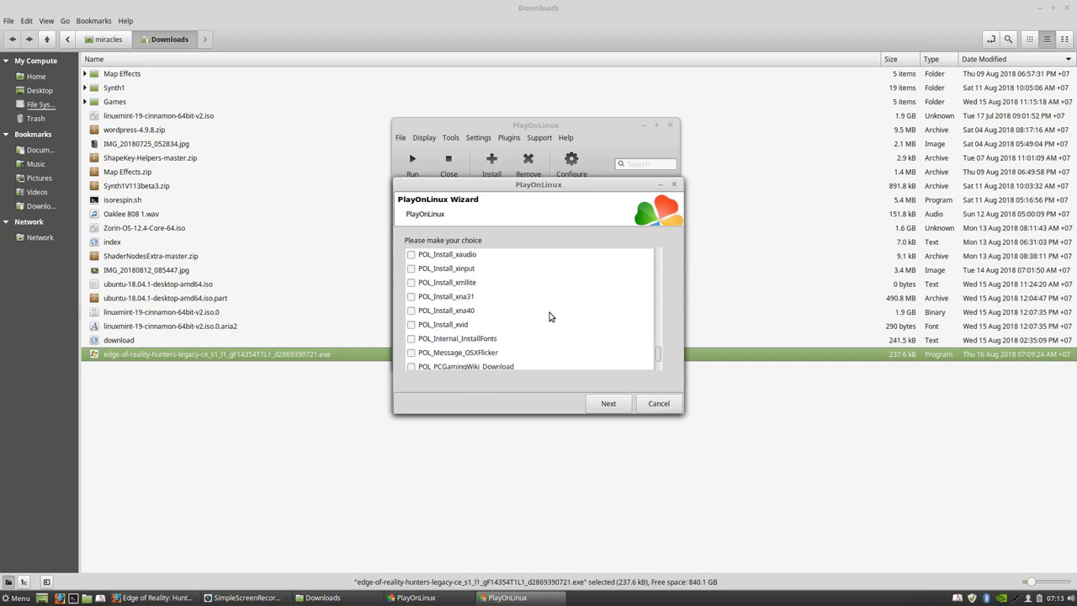
{"action": "scroll", "coordinate": [549, 316], "scroll_direction": "up", "scroll_amount": 15}
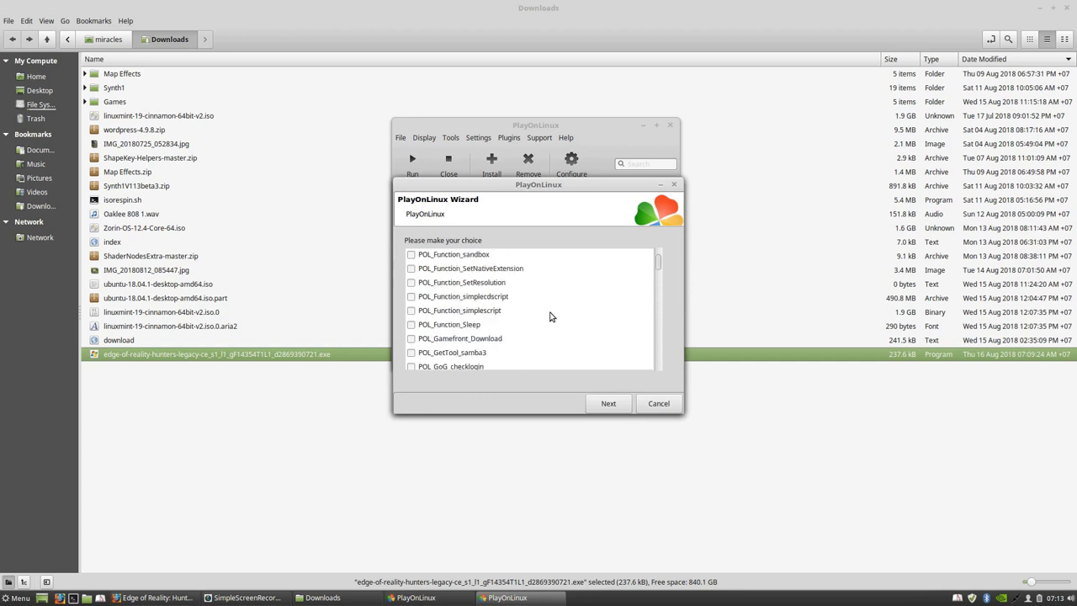
{"action": "scroll", "coordinate": [551, 317], "scroll_direction": "down", "scroll_amount": 6}
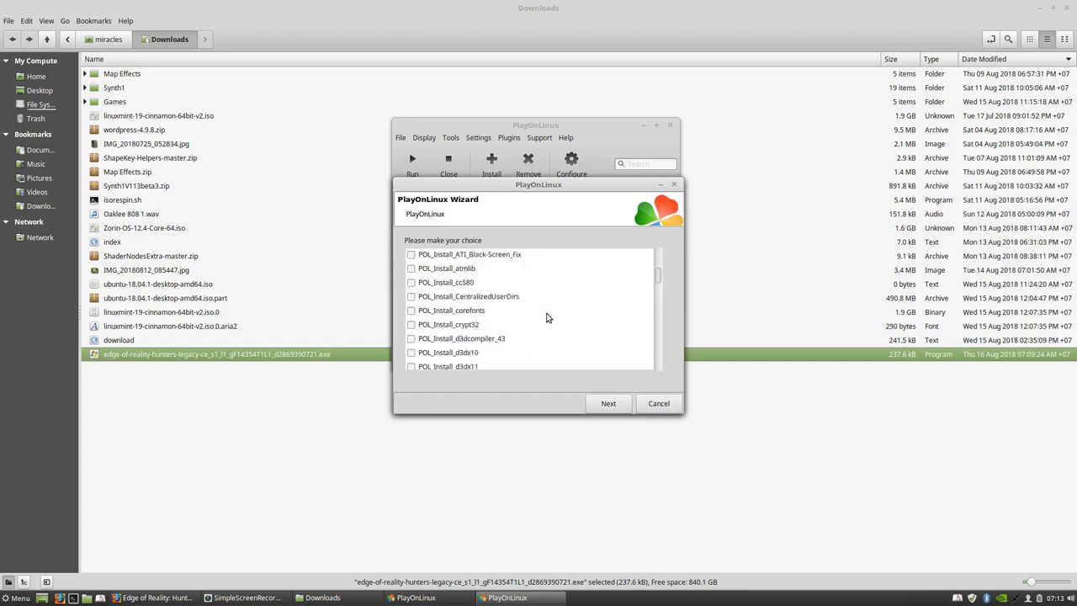
{"action": "scroll", "coordinate": [547, 317], "scroll_direction": "down", "scroll_amount": 8}
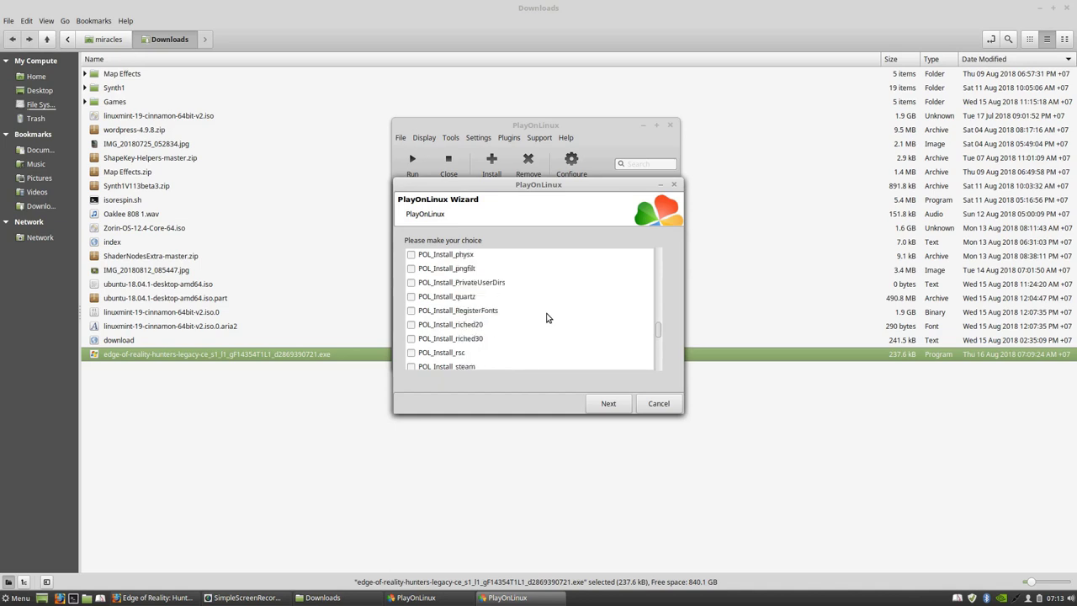
{"action": "scroll", "coordinate": [547, 317], "scroll_direction": "down", "scroll_amount": 3}
{"action": "scroll", "coordinate": [545, 320], "scroll_direction": "up", "scroll_amount": 5}
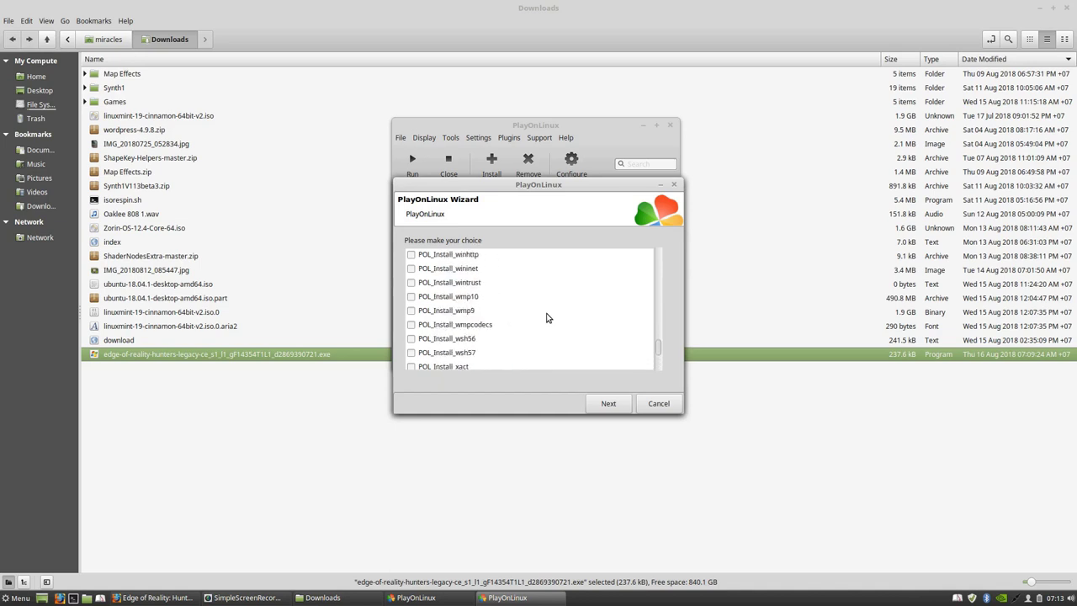
{"action": "scroll", "coordinate": [542, 324], "scroll_direction": "up", "scroll_amount": 1}
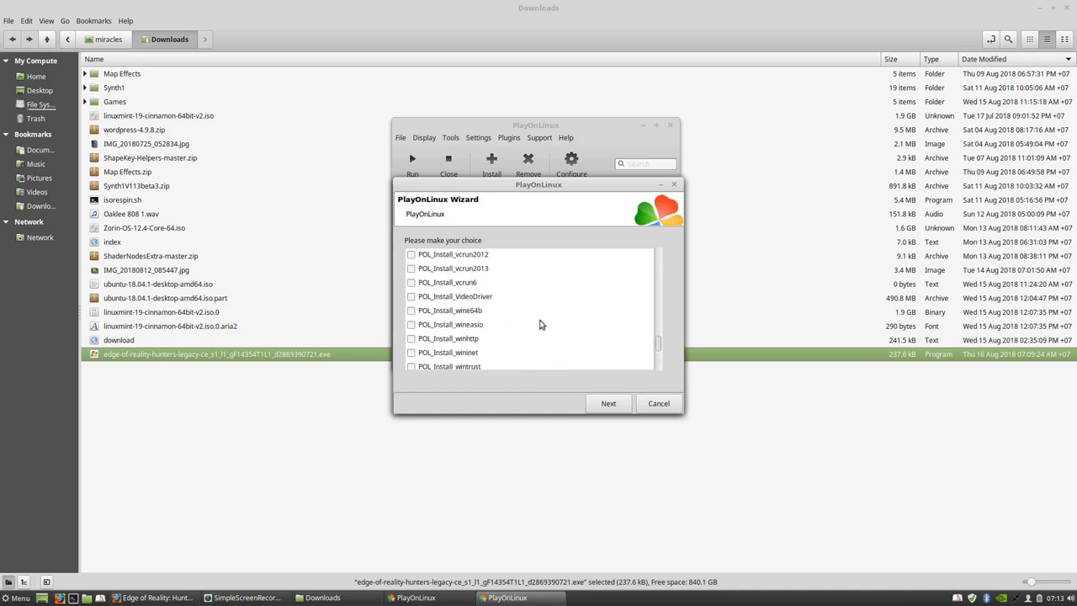
{"action": "scroll", "coordinate": [541, 325], "scroll_direction": "down", "scroll_amount": 2}
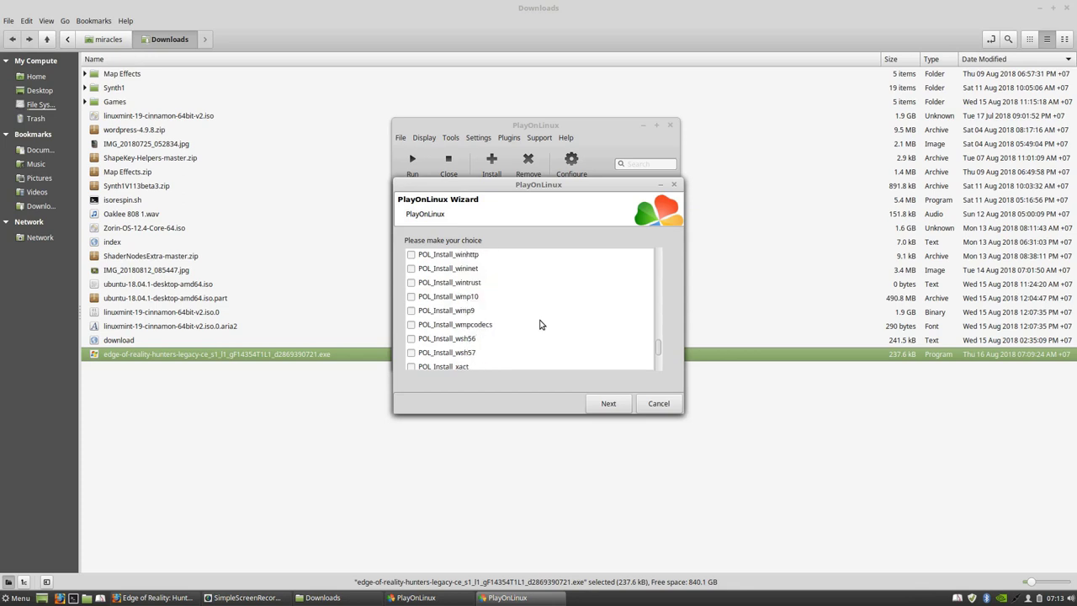
{"action": "scroll", "coordinate": [541, 324], "scroll_direction": "down", "scroll_amount": 2}
{"action": "scroll", "coordinate": [541, 325], "scroll_direction": "up", "scroll_amount": 15}
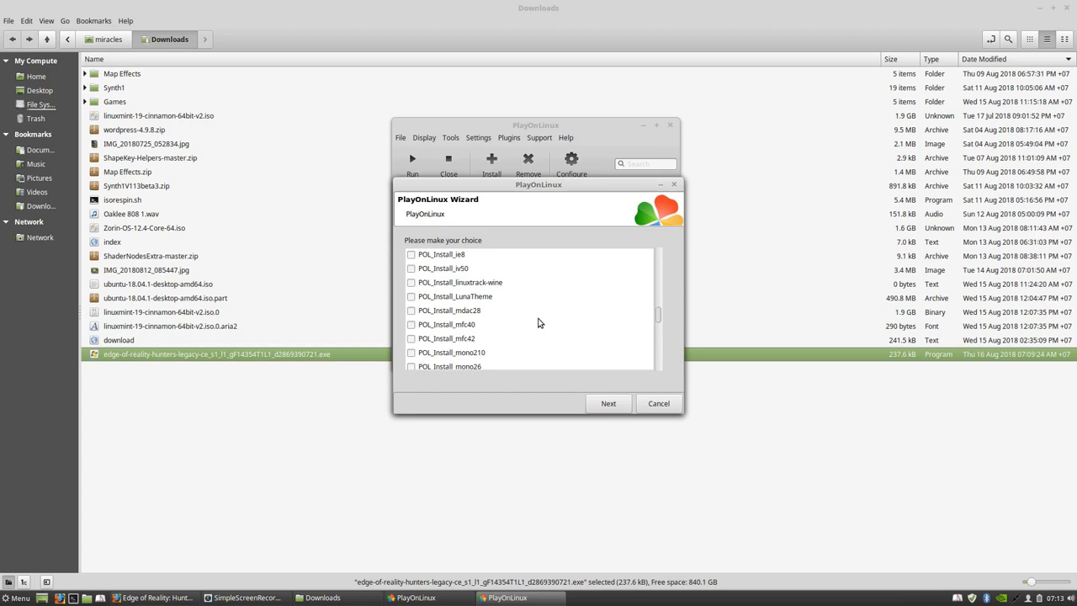
{"action": "scroll", "coordinate": [539, 322], "scroll_direction": "up", "scroll_amount": 3}
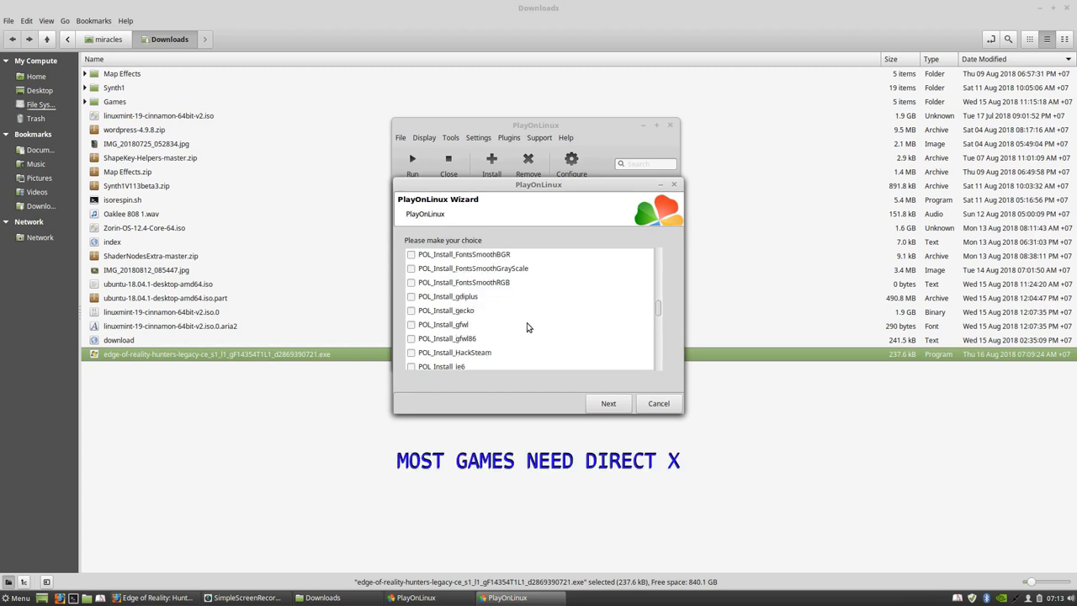
{"action": "scroll", "coordinate": [528, 324], "scroll_direction": "up", "scroll_amount": 4}
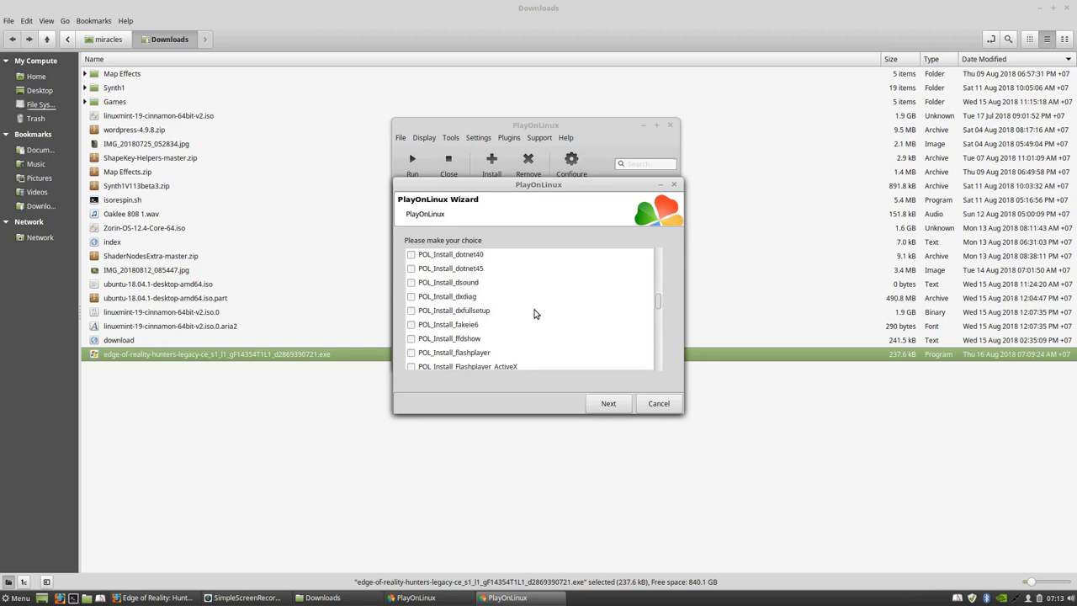
{"action": "scroll", "coordinate": [534, 313], "scroll_direction": "up", "scroll_amount": 1}
{"action": "scroll", "coordinate": [535, 314], "scroll_direction": "up", "scroll_amount": 1}
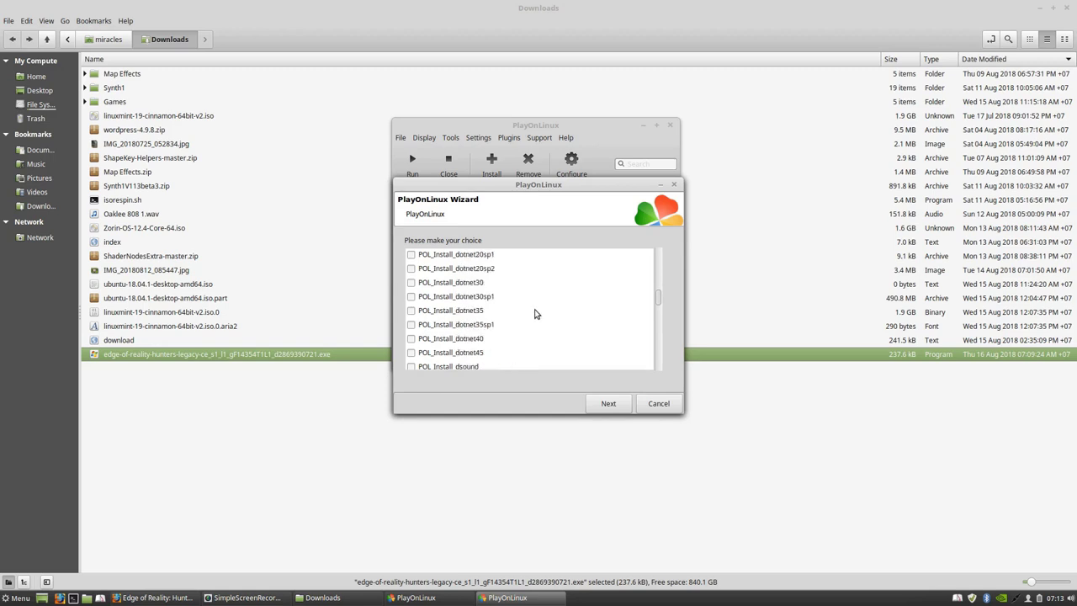
{"action": "scroll", "coordinate": [534, 313], "scroll_direction": "up", "scroll_amount": 2}
{"action": "scroll", "coordinate": [534, 314], "scroll_direction": "up", "scroll_amount": 2}
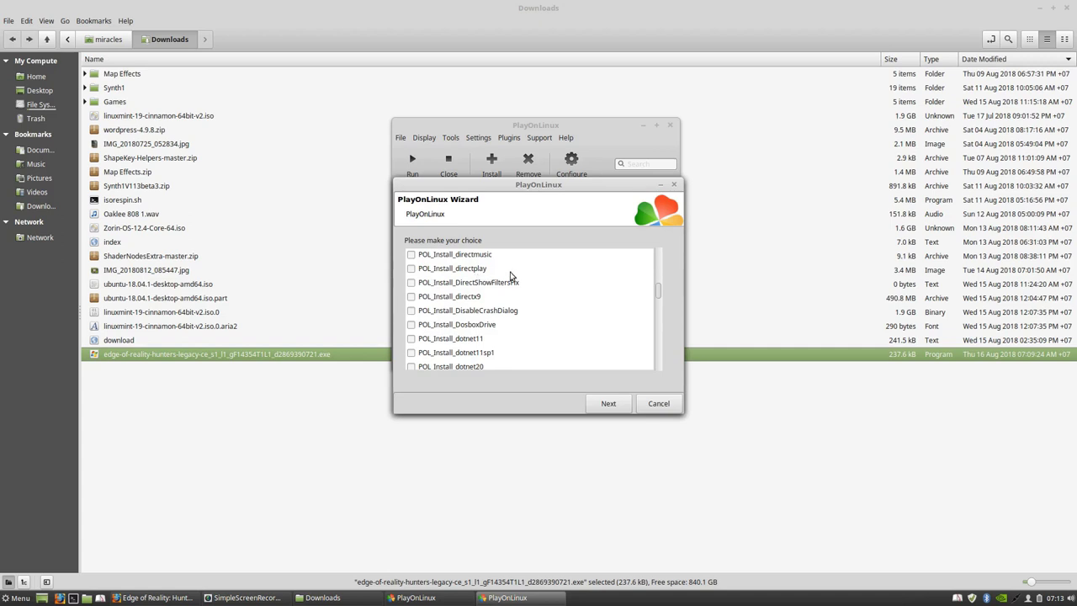
{"action": "scroll", "coordinate": [528, 272], "scroll_direction": "up", "scroll_amount": 1}
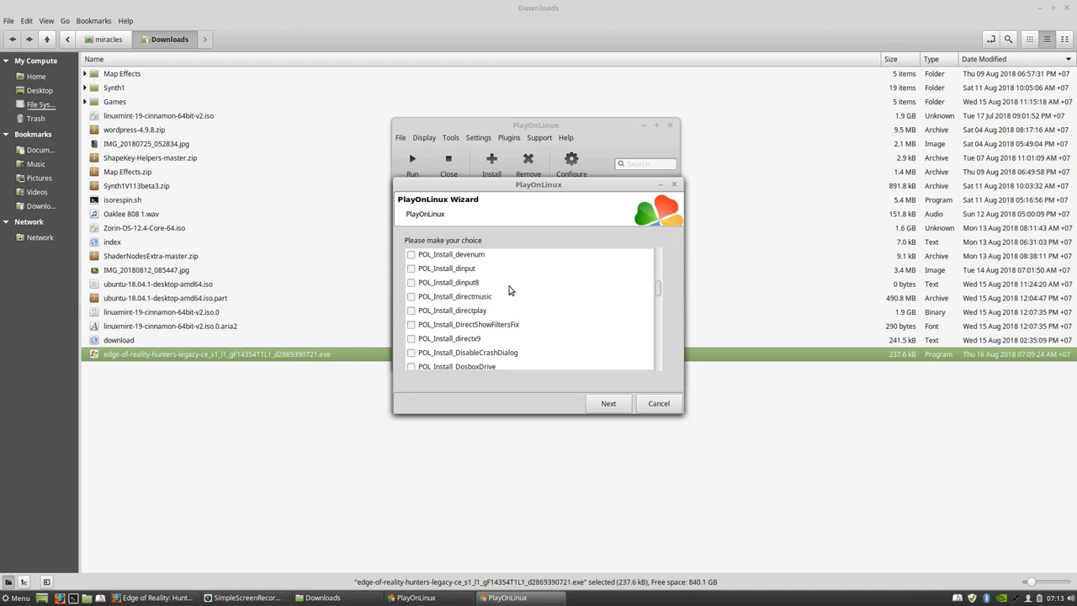
{"action": "scroll", "coordinate": [509, 290], "scroll_direction": "down", "scroll_amount": 1}
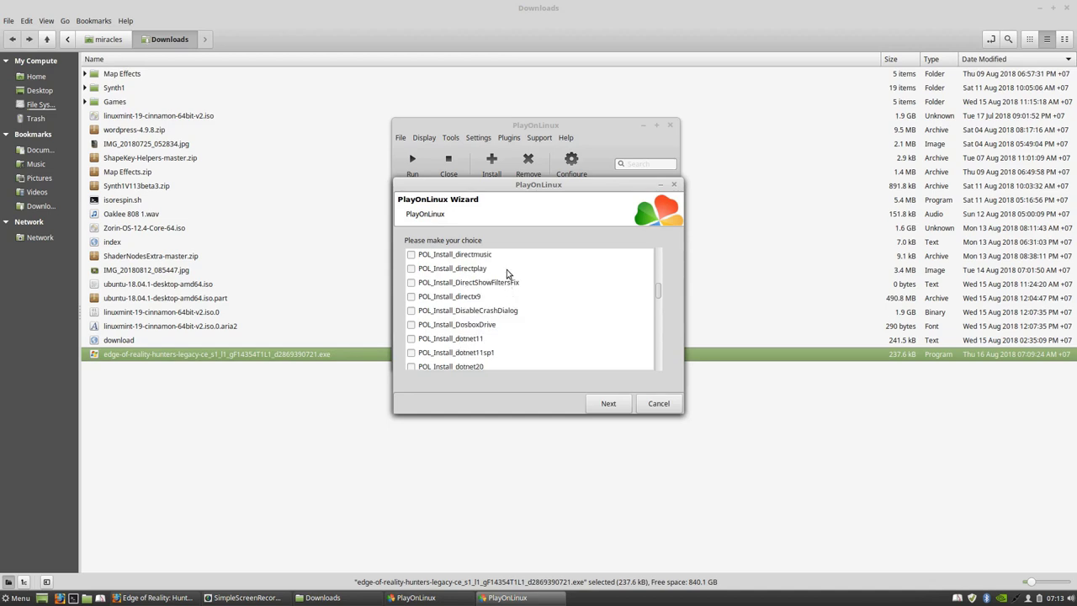
{"action": "scroll", "coordinate": [506, 274], "scroll_direction": "up", "scroll_amount": 2}
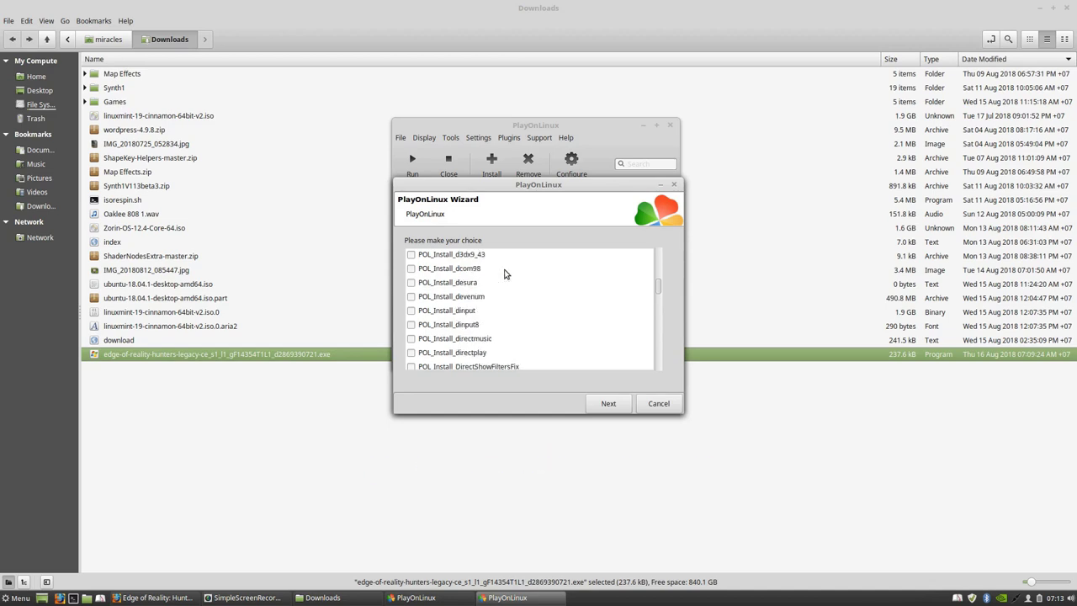
{"action": "scroll", "coordinate": [499, 272], "scroll_direction": "up", "scroll_amount": 1}
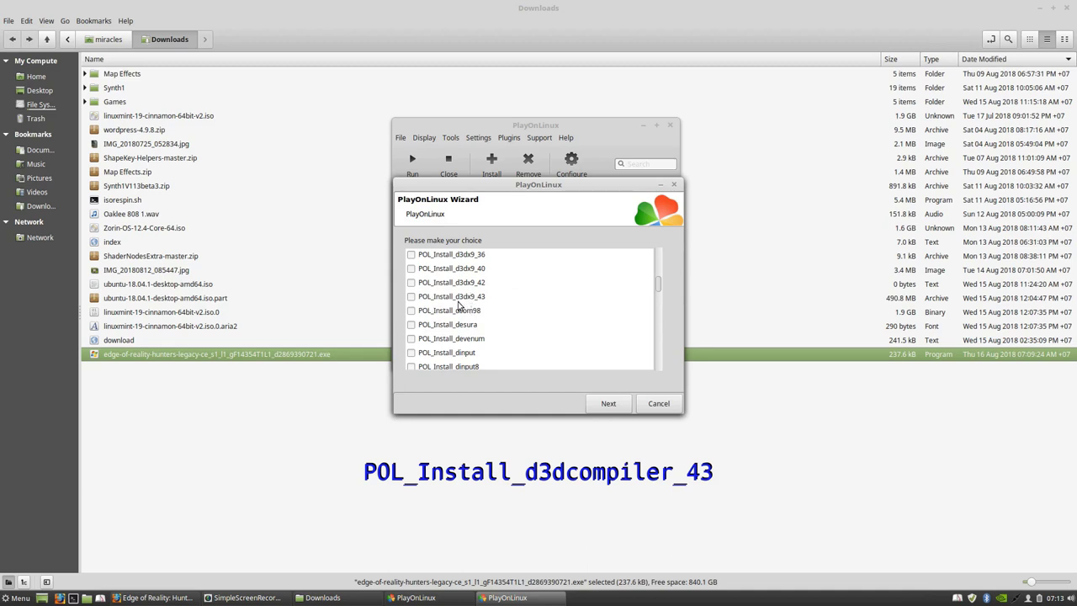
{"action": "scroll", "coordinate": [503, 301], "scroll_direction": "up", "scroll_amount": 2}
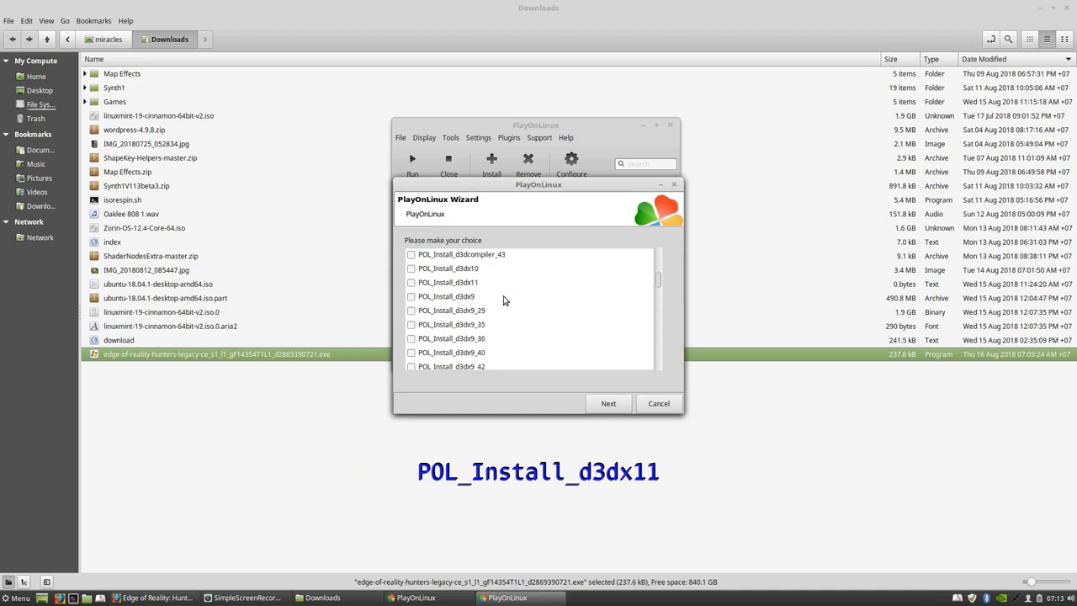
{"action": "scroll", "coordinate": [503, 300], "scroll_direction": "up", "scroll_amount": 1}
{"action": "scroll", "coordinate": [509, 308], "scroll_direction": "down", "scroll_amount": 1}
Add the POL_Install_d3dx10, d3dx11 and d3dx9 libraries to the EDGE drive
{"action": "left_click", "coordinate": [411, 269]}
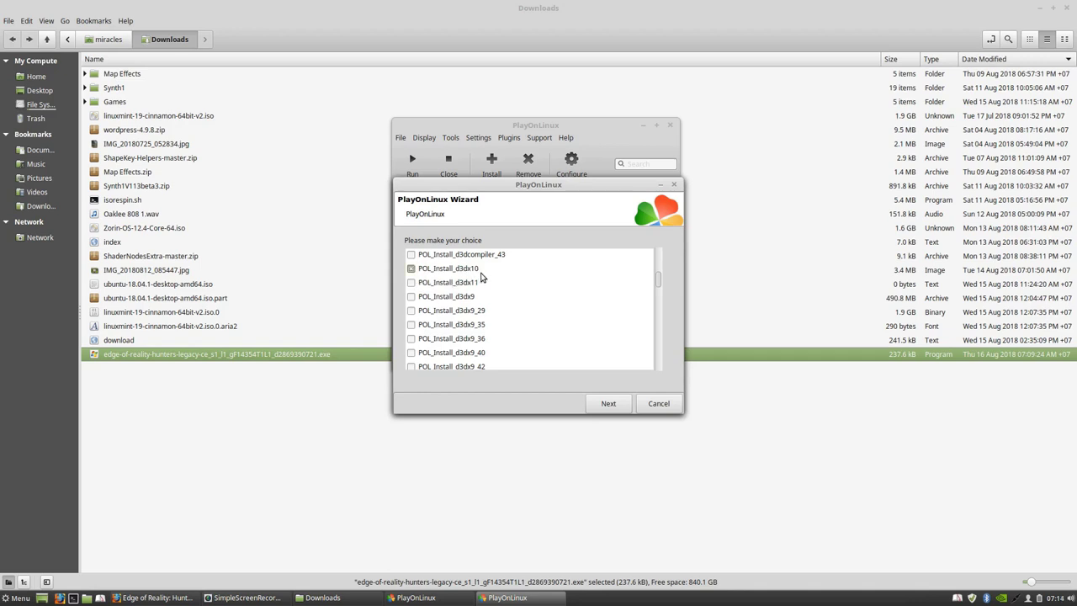
{"action": "left_click", "coordinate": [411, 283]}
{"action": "left_click", "coordinate": [411, 297]}
{"action": "left_click", "coordinate": [610, 406]}
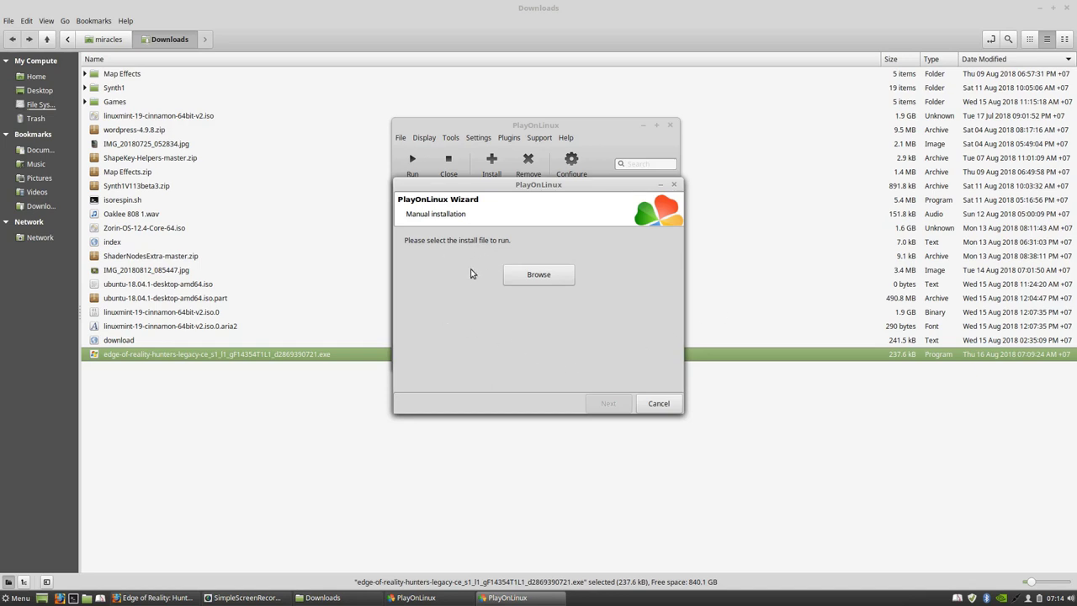
Select edge-of-reality-hunters-legacy-ce .exe from Downloads as the install file
{"action": "left_click", "coordinate": [534, 277]}
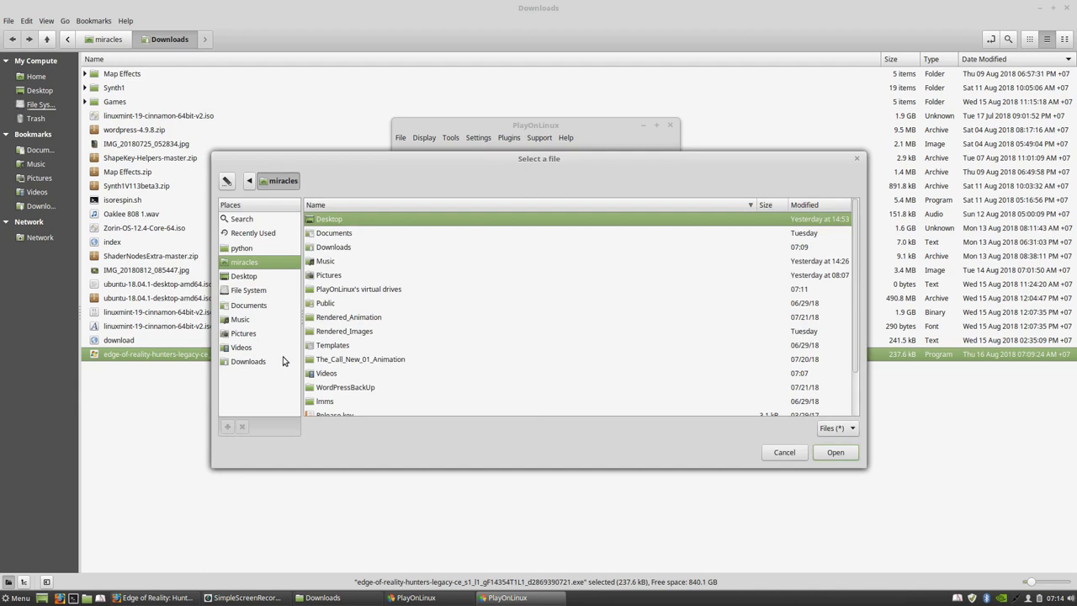
{"action": "left_click", "coordinate": [254, 364]}
{"action": "scroll", "coordinate": [460, 296], "scroll_direction": "down", "scroll_amount": 3}
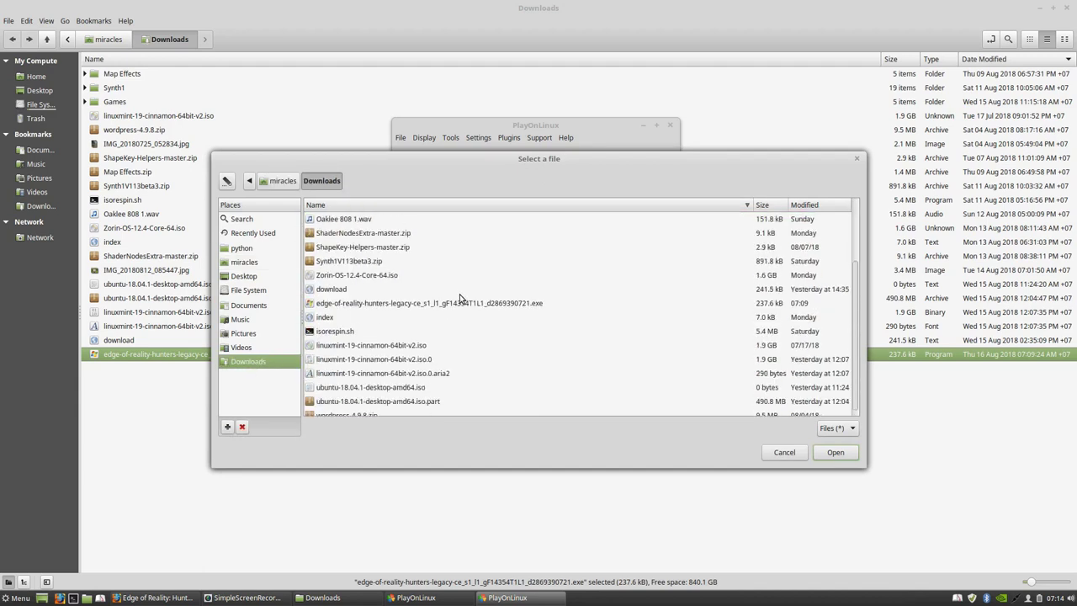
{"action": "left_click", "coordinate": [373, 300]}
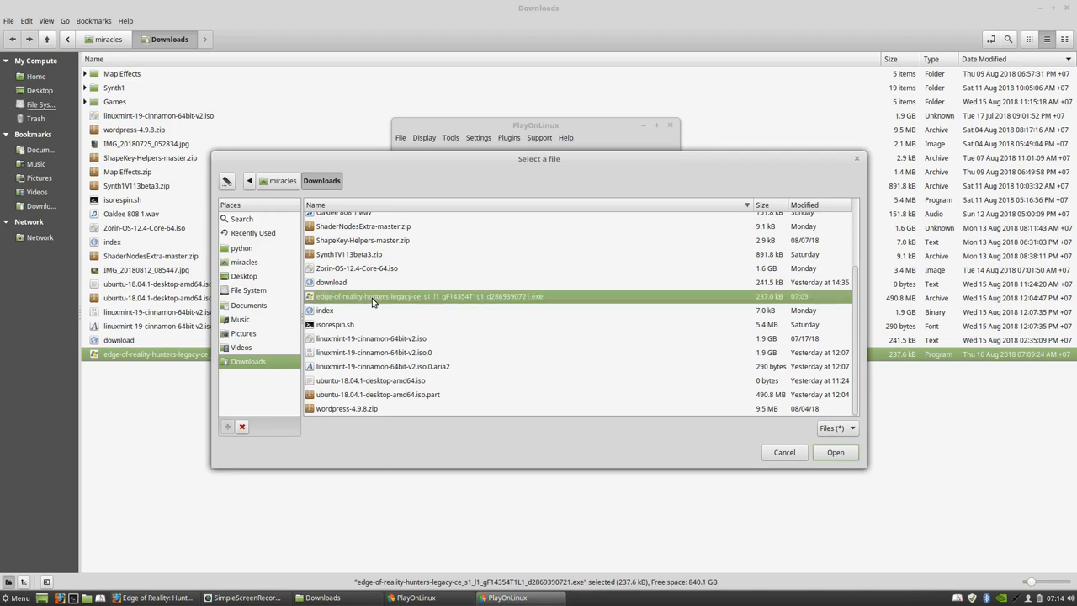
{"action": "double_click", "coordinate": [371, 298]}
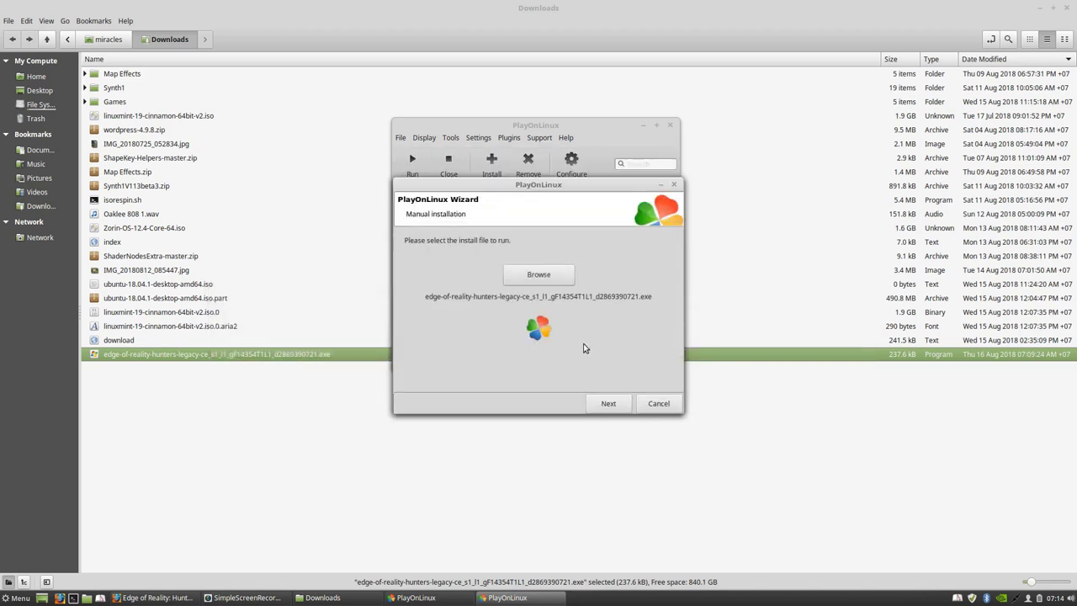
Run the selected installer until the Big Fish Game Manager licence agreement appears
{"action": "left_click", "coordinate": [607, 403]}
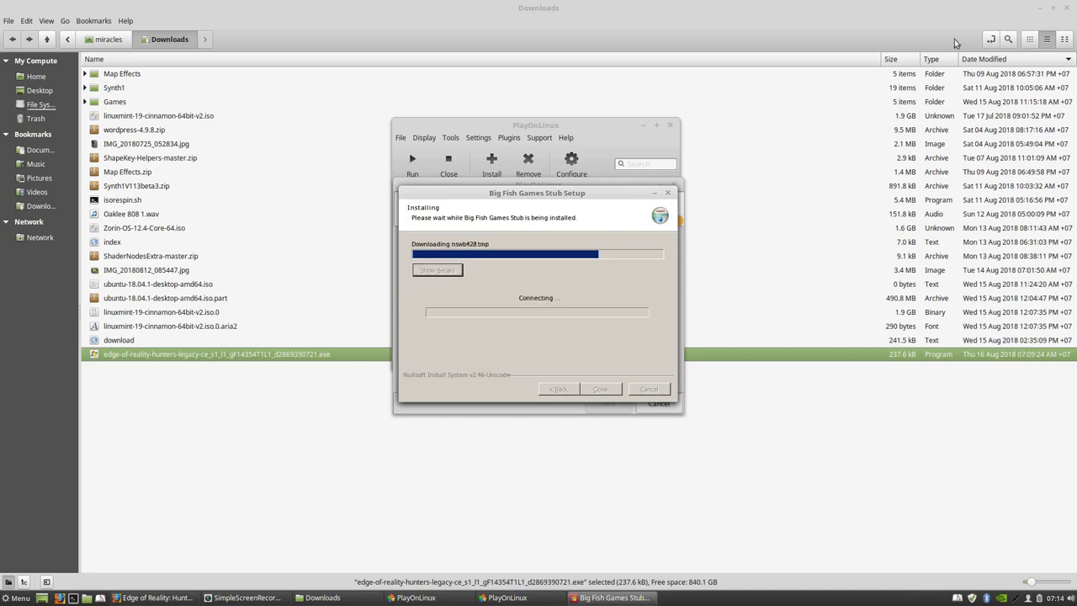
{"action": "left_click", "coordinate": [1039, 10]}
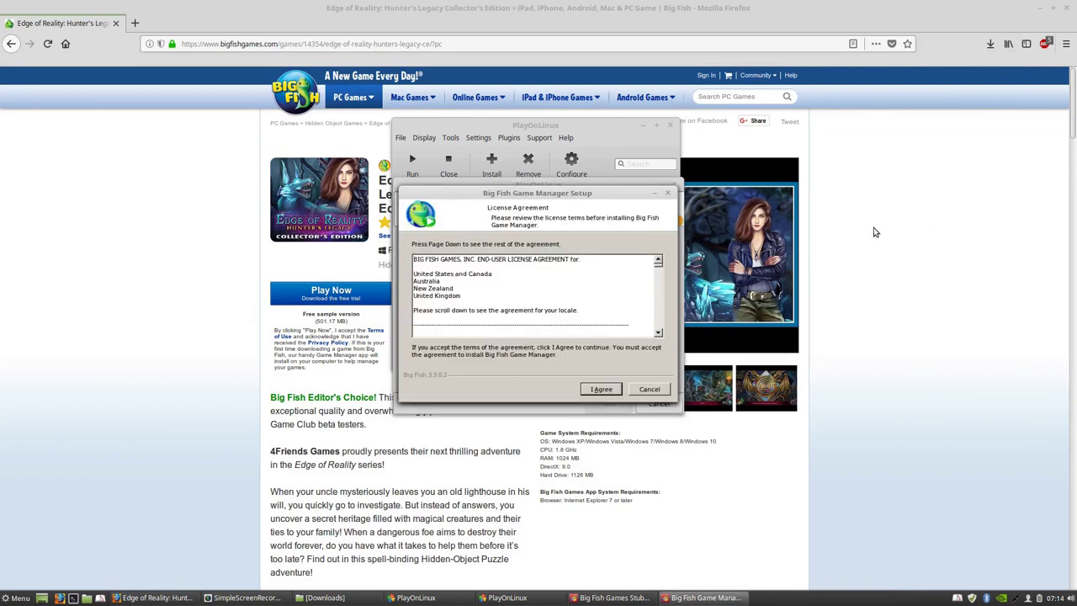
Accept the Big Fish Game Manager licence so setup finishes and the Edge of Reality download begins
{"action": "left_click", "coordinate": [594, 389]}
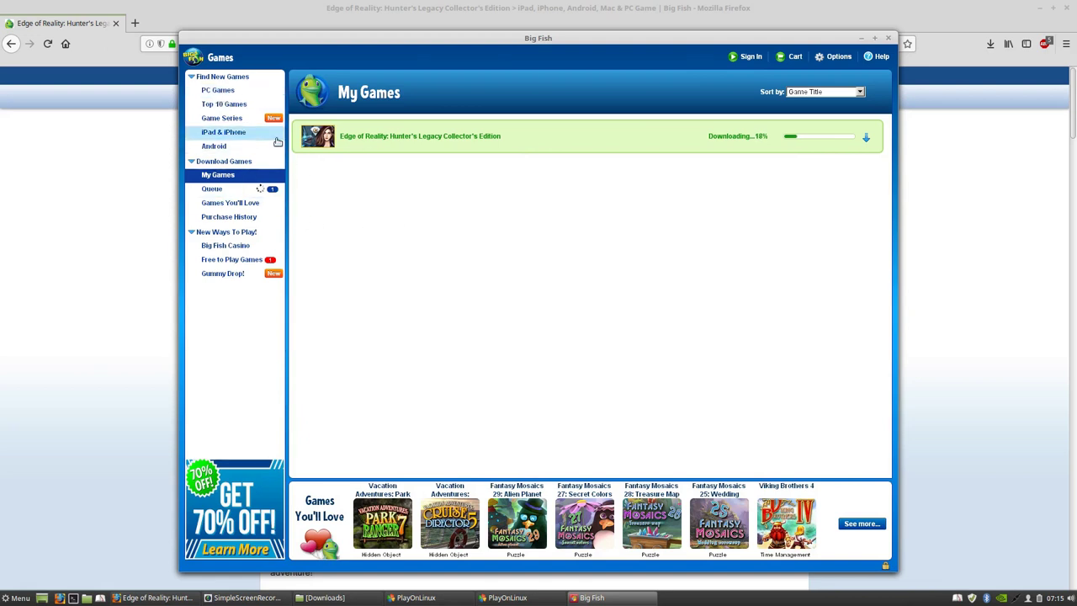
Go to PC Games, dismiss the no-internet error, and open the Game Series page
{"action": "left_click", "coordinate": [217, 90]}
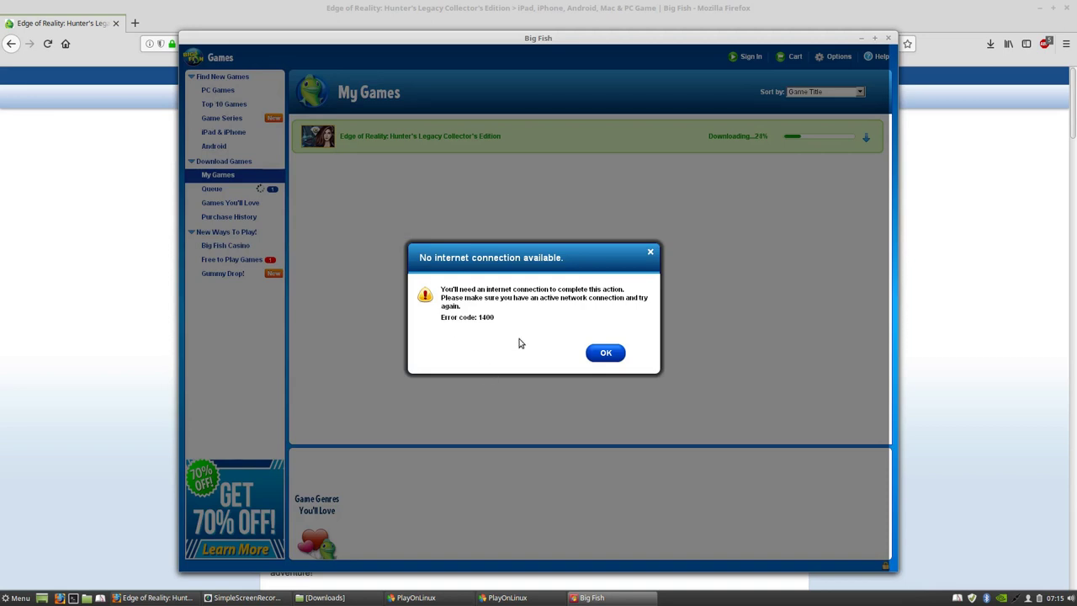
{"action": "left_click", "coordinate": [605, 354]}
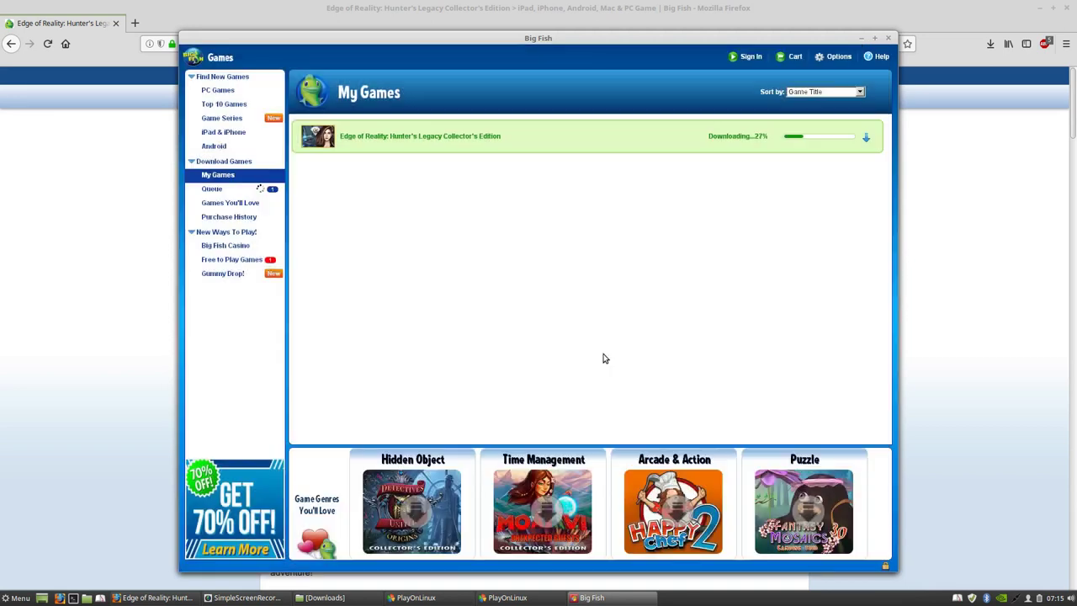
{"action": "left_click", "coordinate": [217, 122]}
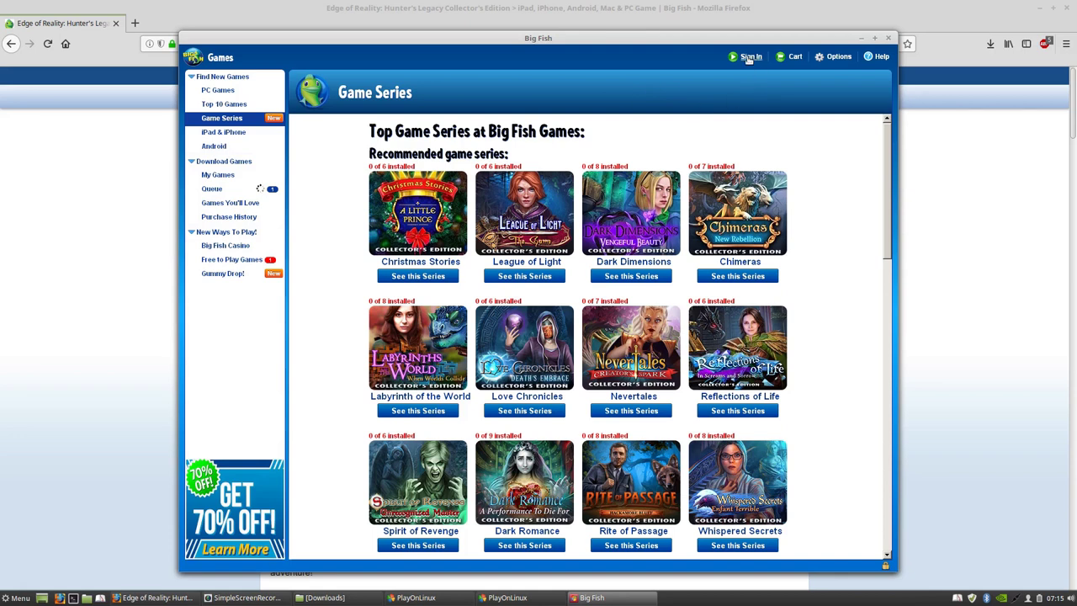
Sign in to Big Fish with the account's e-mail address and password
{"action": "left_click", "coordinate": [748, 57]}
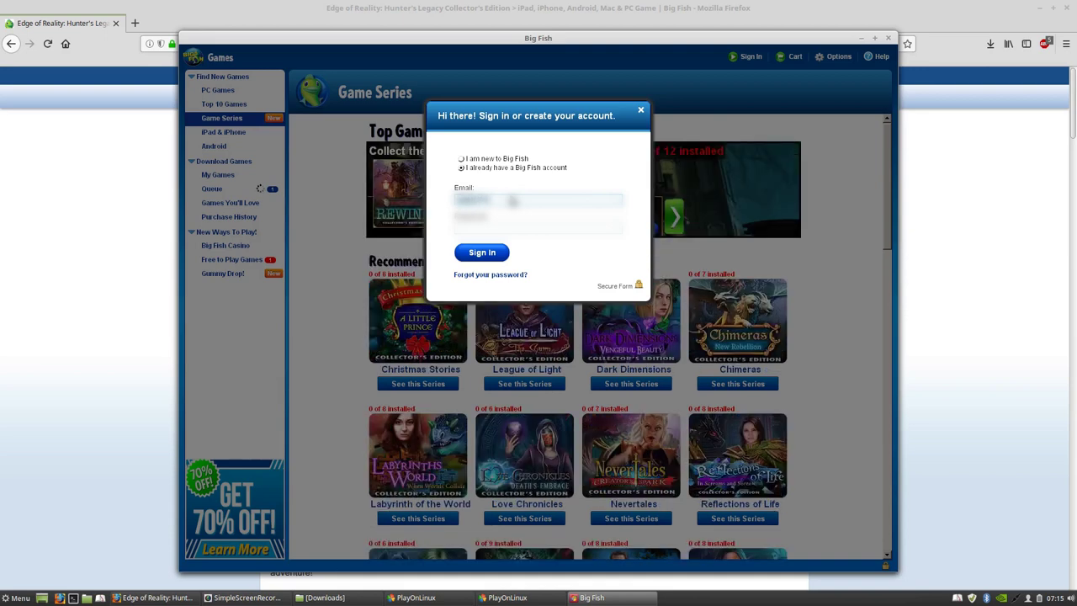
{"action": "type", "text": "@gmai"}
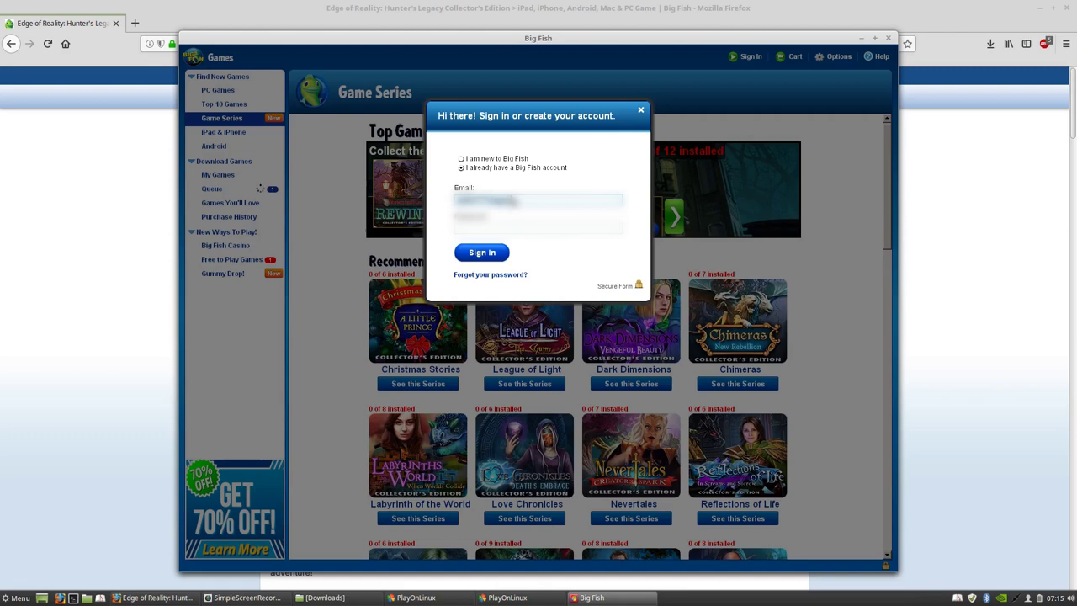
{"action": "type", "text": "l.comcom"}
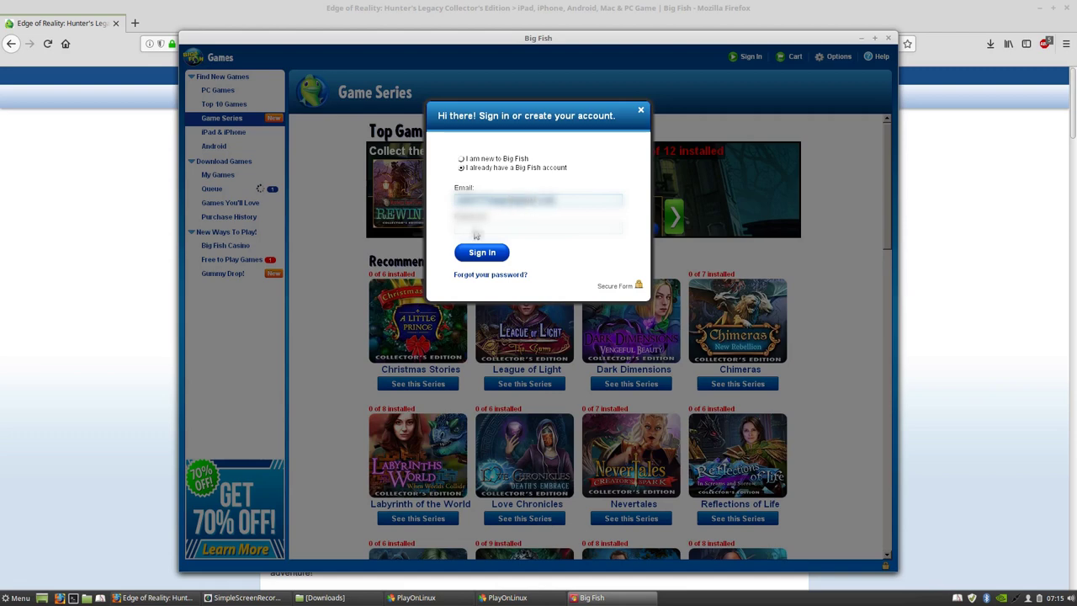
{"action": "left_click", "coordinate": [485, 225]}
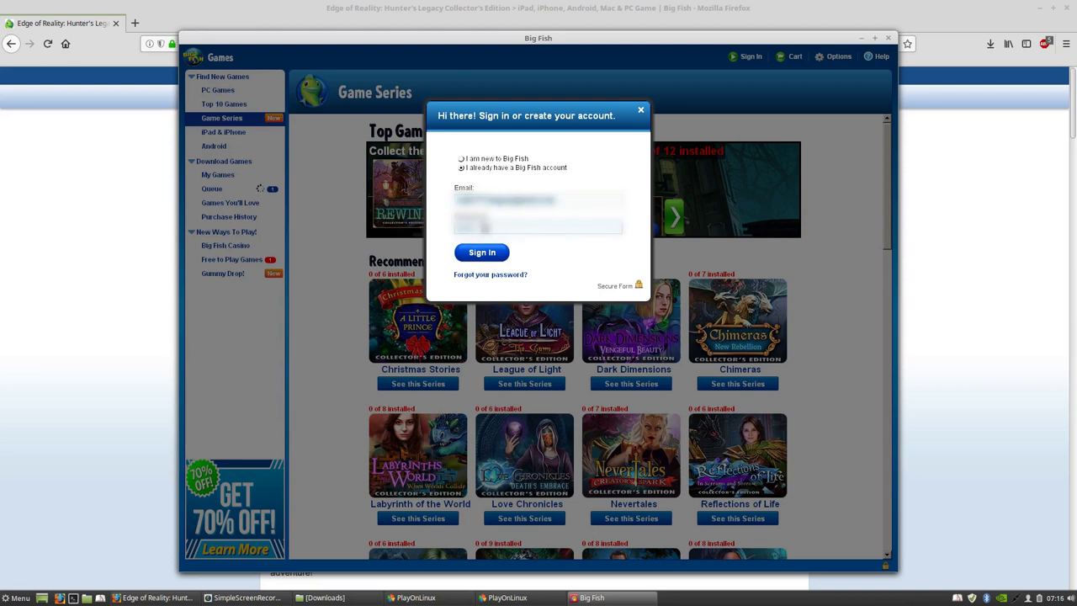
{"action": "left_click", "coordinate": [482, 254]}
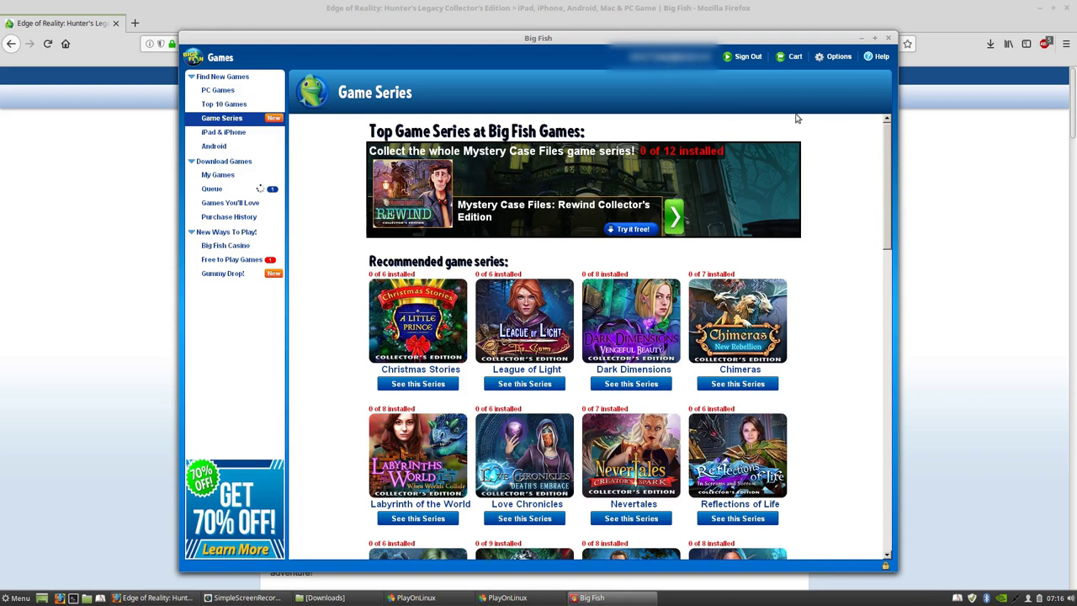
View Purchase History, then return to My Games to find Edge of Reality ready to play
{"action": "left_click", "coordinate": [228, 220]}
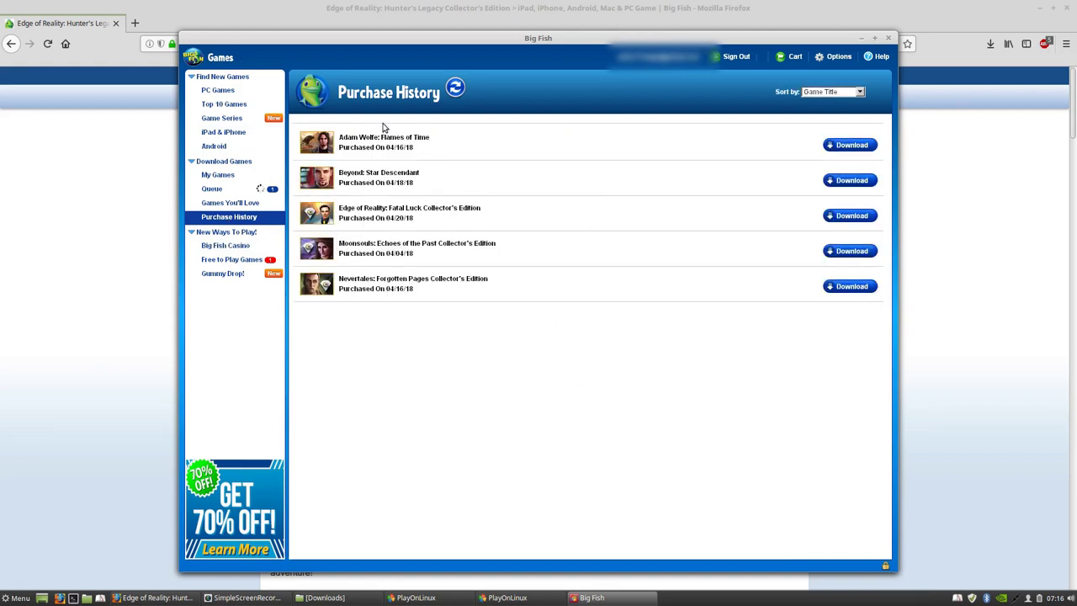
{"action": "left_click", "coordinate": [224, 177]}
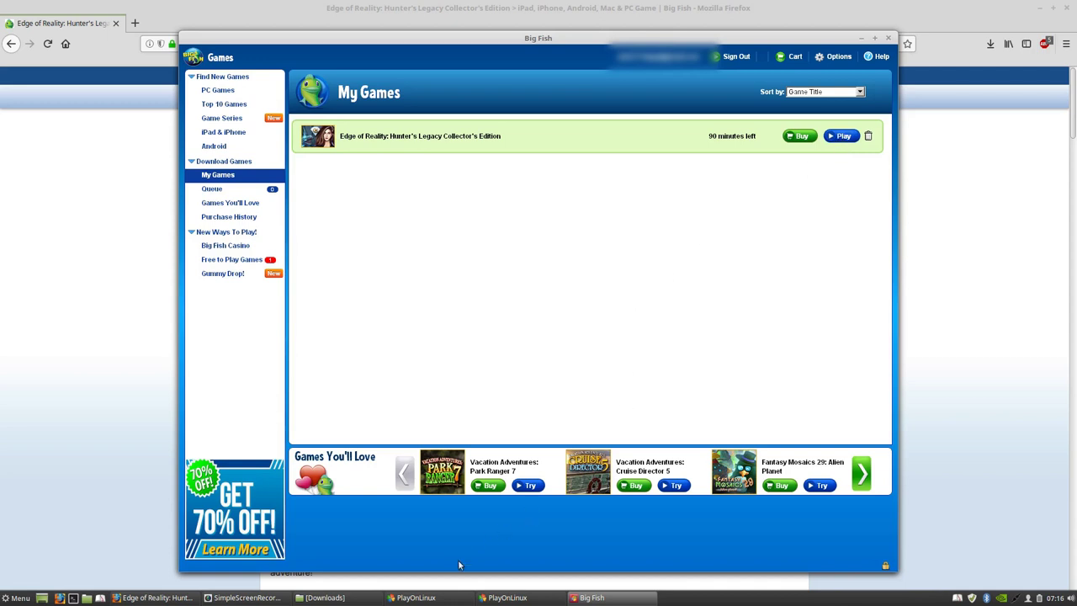
Bring the PlayOnLinux wizard forward and continue past the Wine crash error page
{"action": "left_click", "coordinate": [502, 598]}
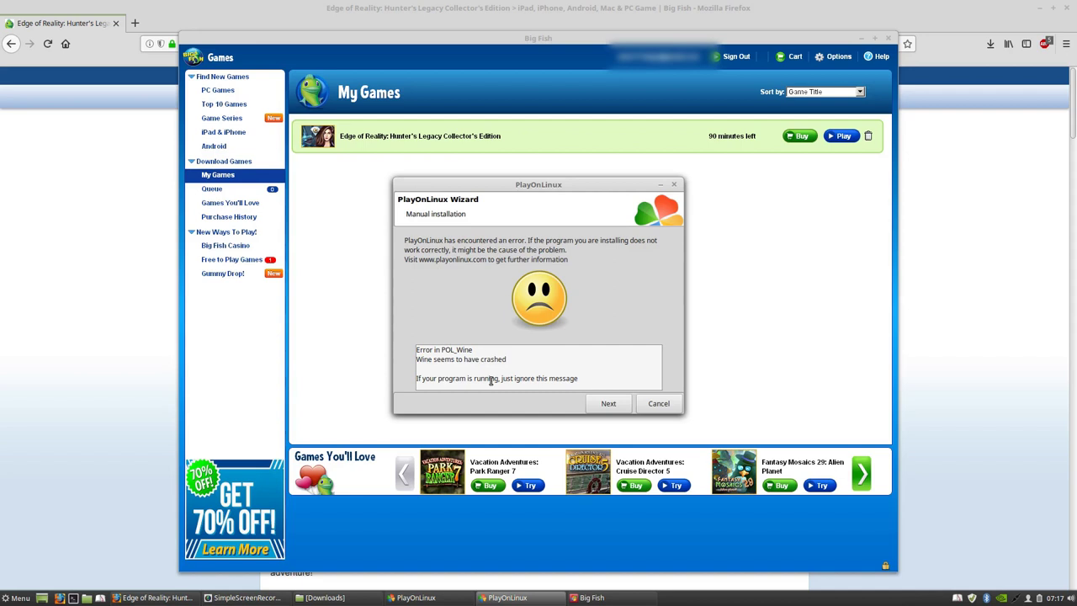
{"action": "left_click", "coordinate": [608, 405]}
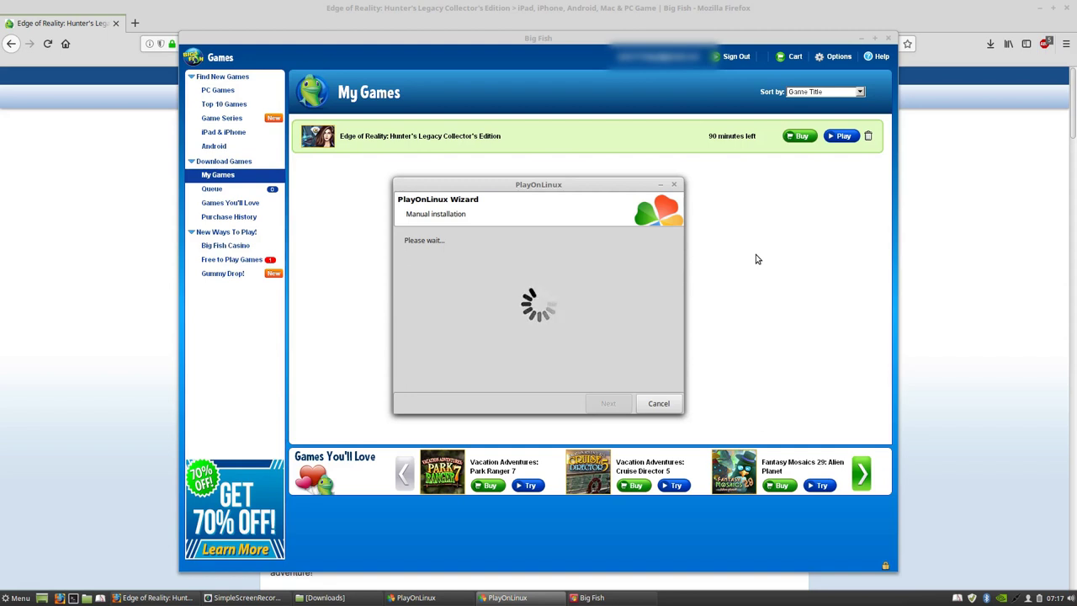
Cancel the installation wizard and bring the PlayOnLinux main window forward, checking the File menu
{"action": "left_click", "coordinate": [656, 403]}
{"action": "left_click", "coordinate": [416, 597]}
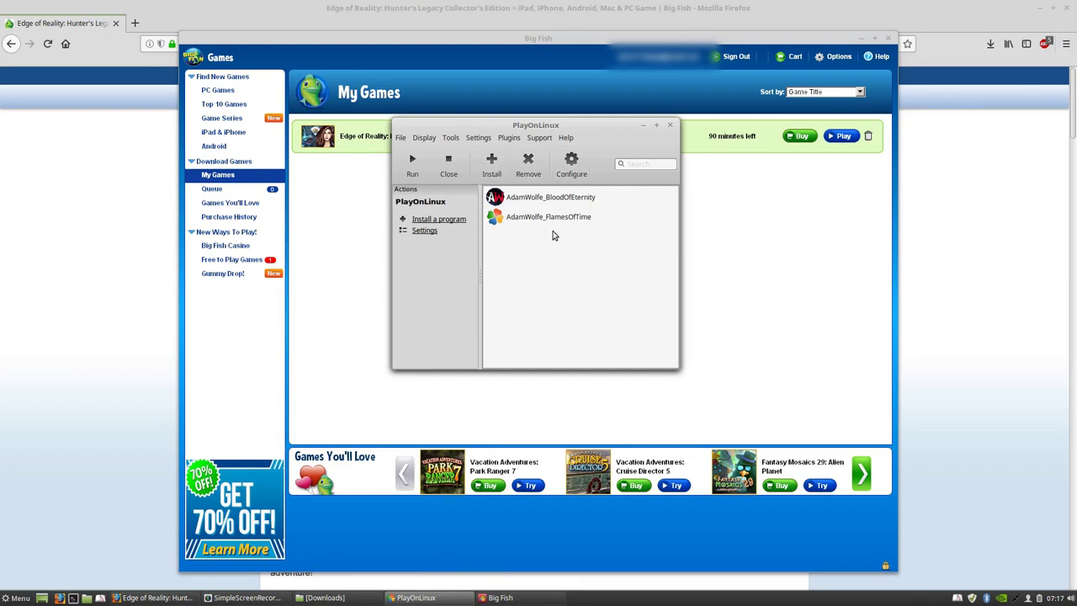
{"action": "left_click", "coordinate": [403, 139]}
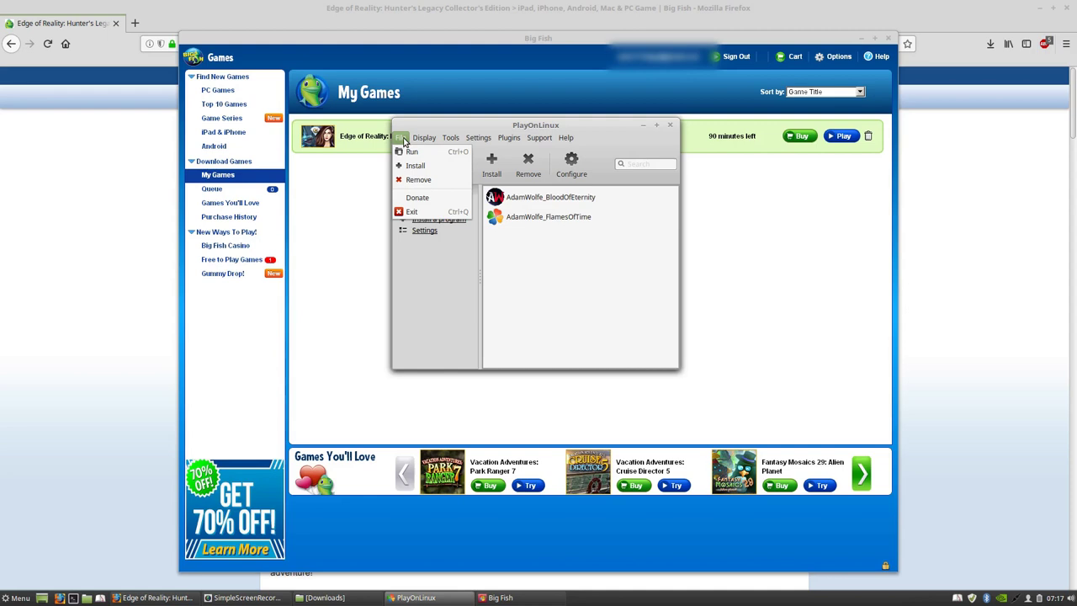
{"action": "left_click", "coordinate": [402, 140]}
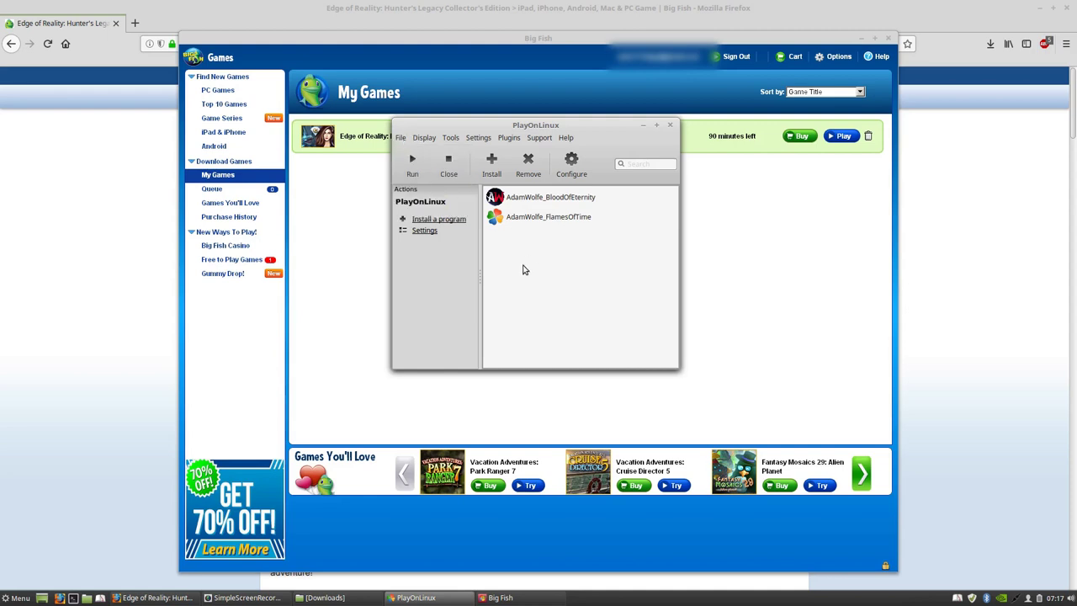
Close the Big Fish Game Manager and Firefox, leaving PlayOnLinux in front
{"action": "left_click", "coordinate": [889, 39]}
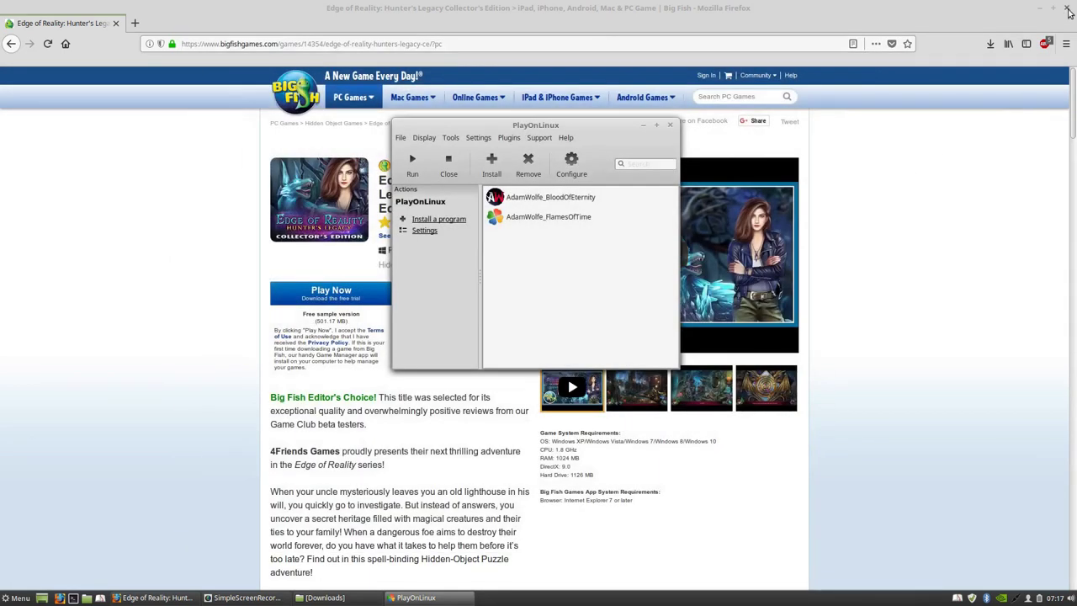
{"action": "left_click", "coordinate": [1068, 8]}
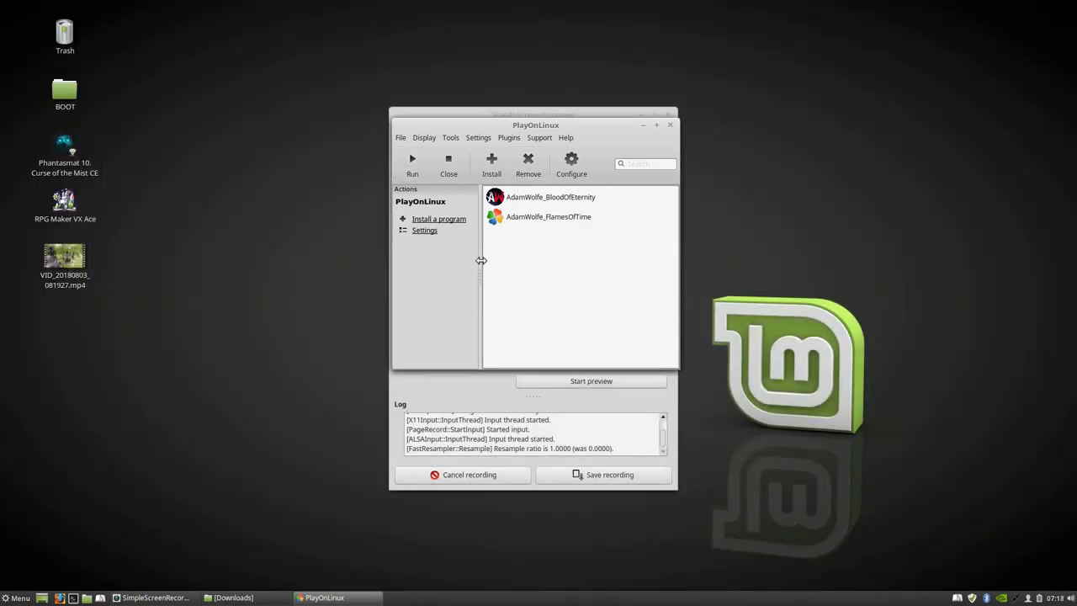
{"action": "left_click", "coordinate": [499, 404]}
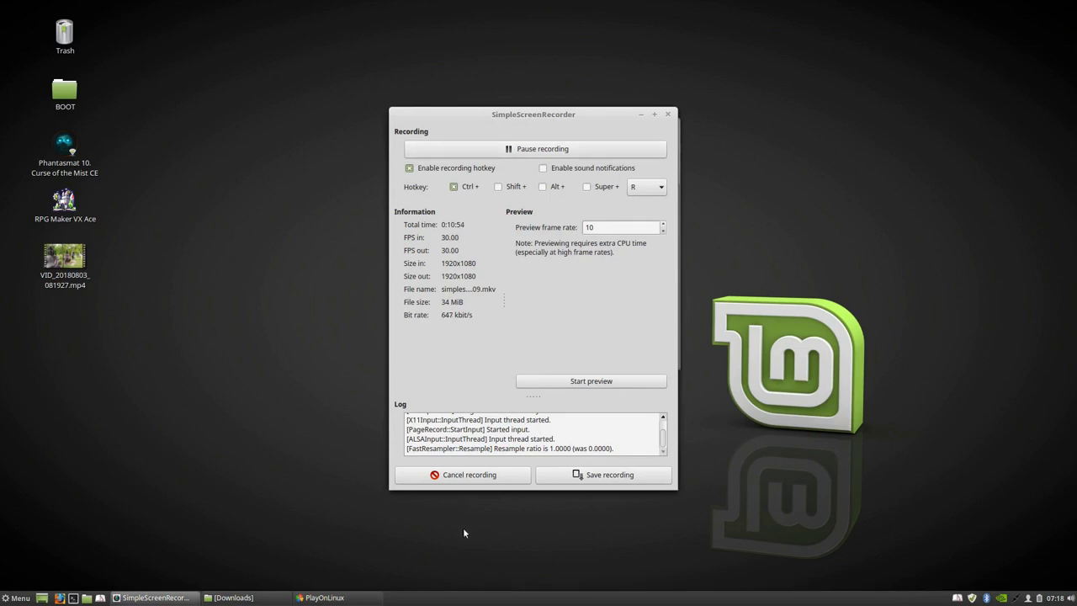
{"action": "left_click", "coordinate": [318, 597]}
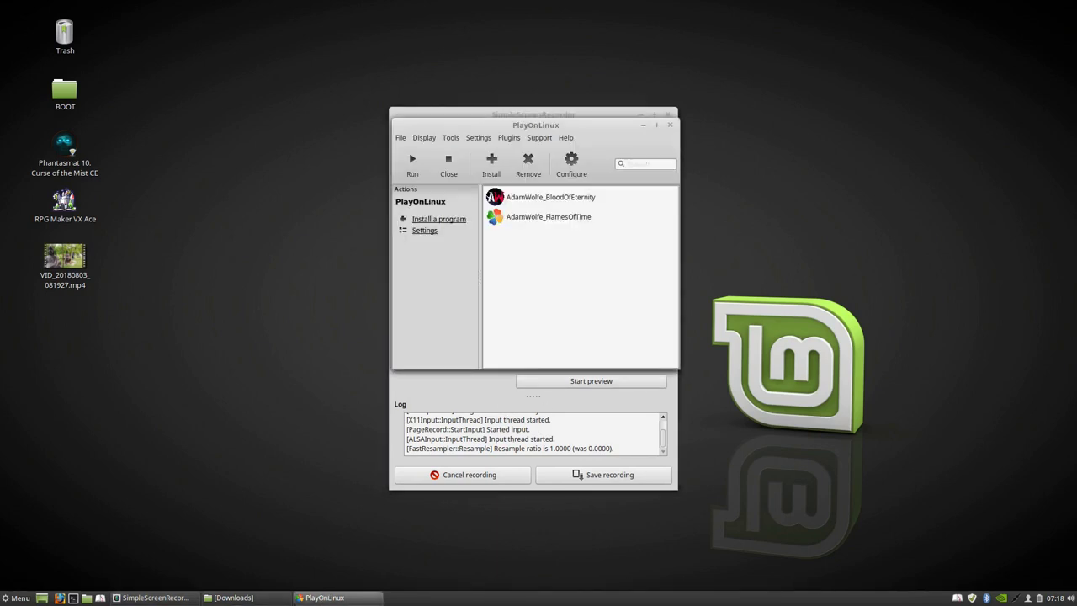
{"action": "left_click", "coordinate": [145, 598]}
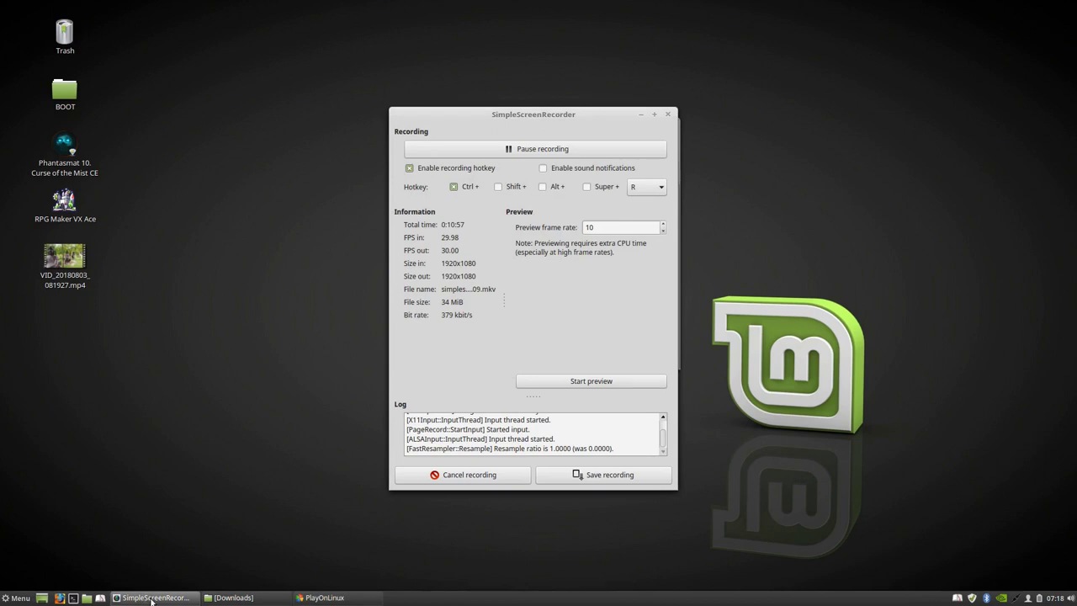
{"action": "left_click", "coordinate": [318, 597]}
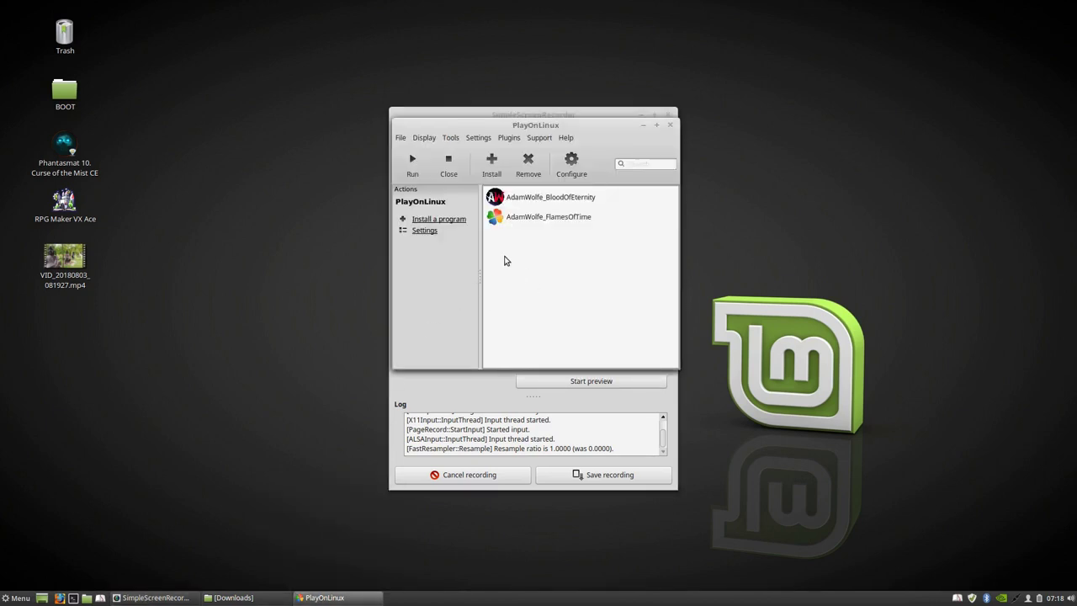
Open the configuration for the EDGE virtual drive and start a new shortcut
{"action": "left_click", "coordinate": [574, 164]}
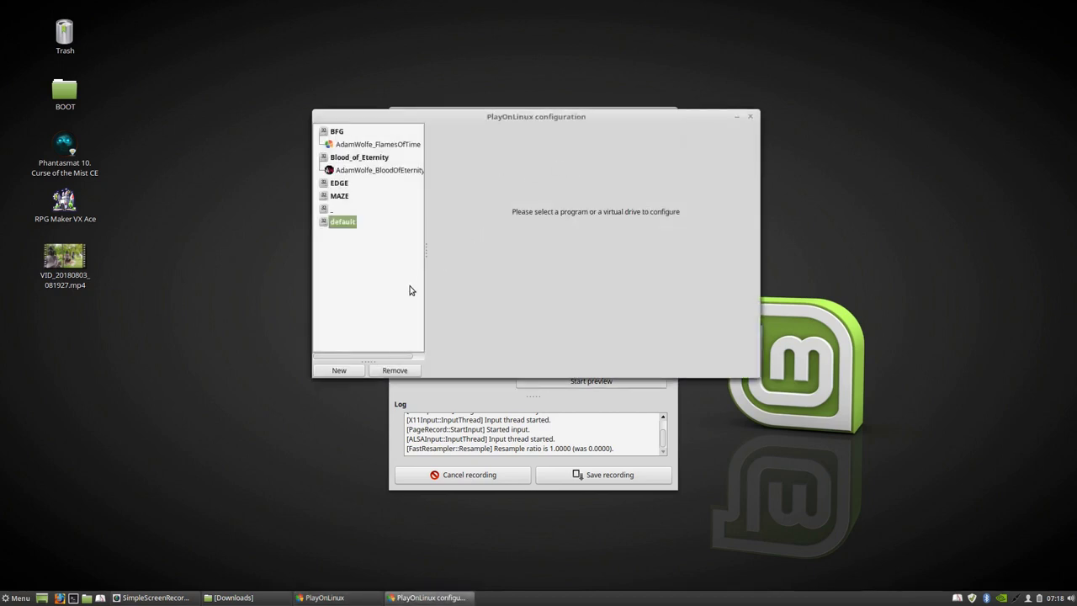
{"action": "left_click", "coordinate": [338, 184]}
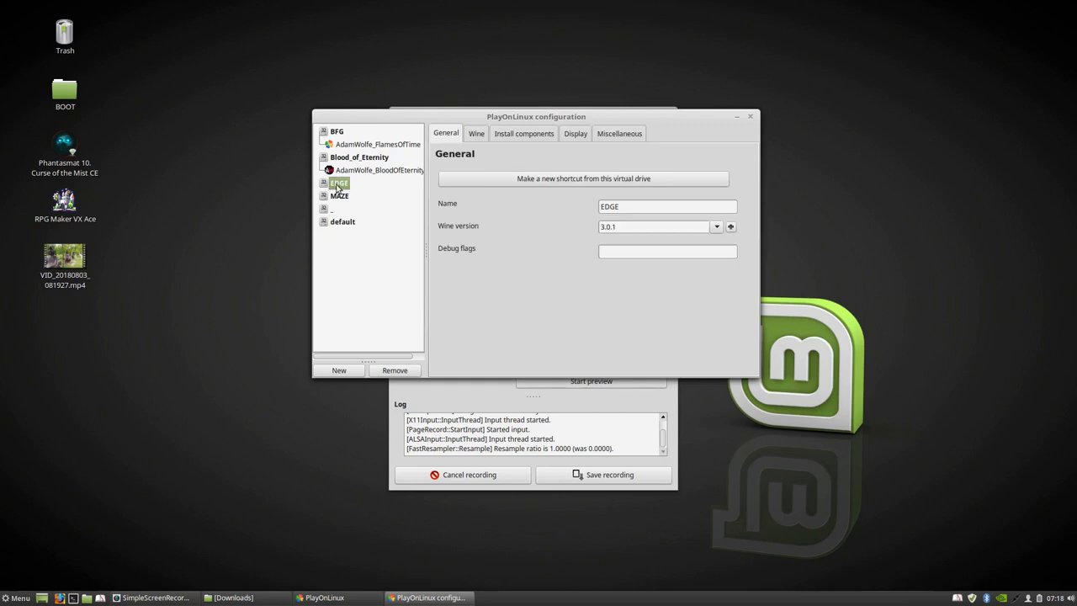
{"action": "left_click", "coordinate": [559, 180]}
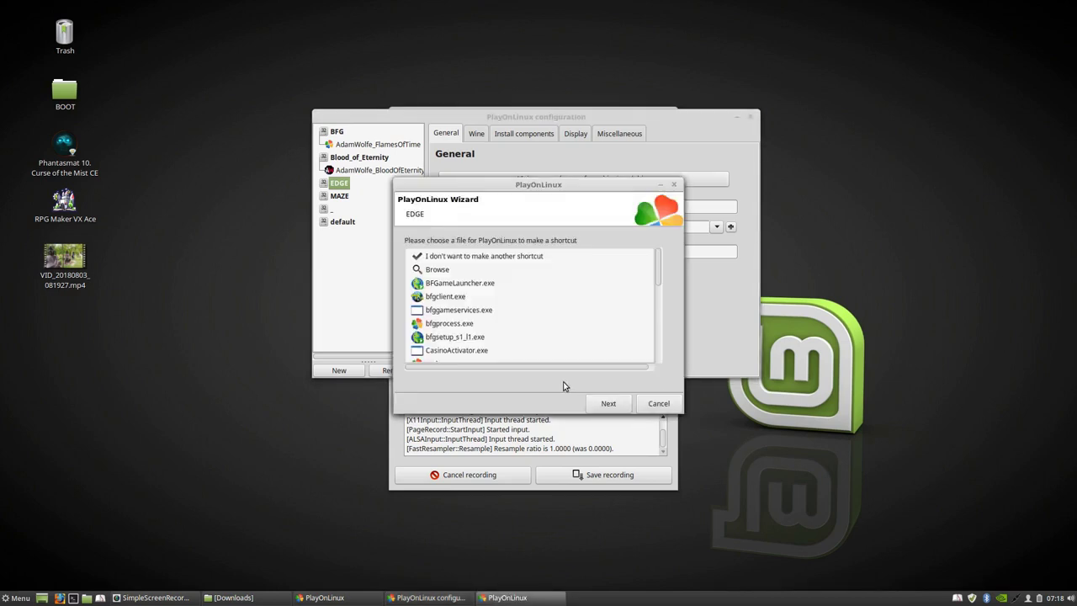
Choose EOR_HuntersLegacy_CE.exe from the drive's file list as the shortcut target
{"action": "scroll", "coordinate": [555, 316], "scroll_direction": "down", "scroll_amount": 4}
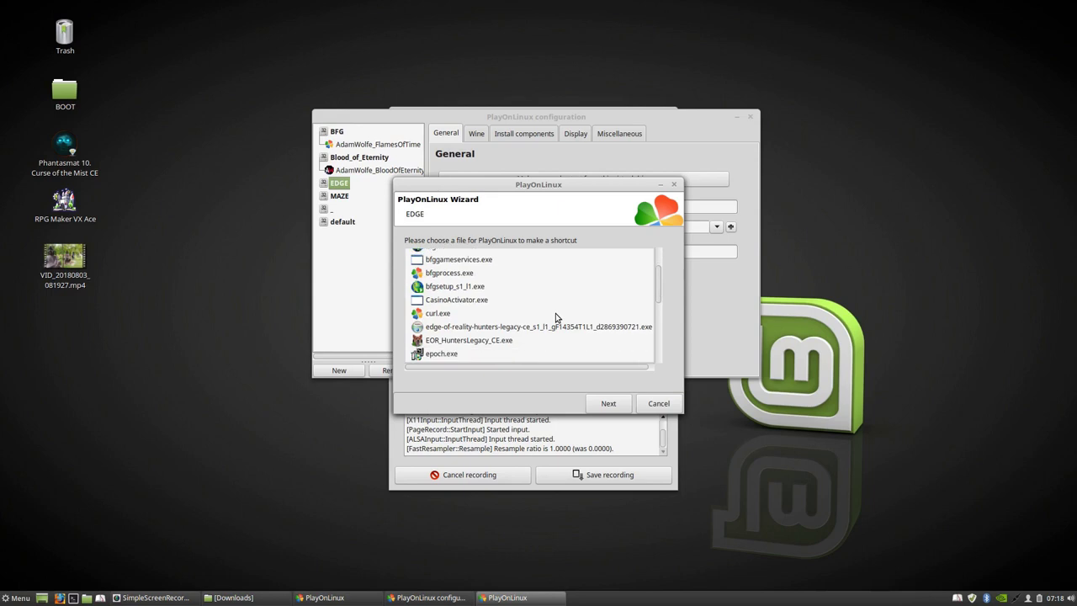
{"action": "scroll", "coordinate": [555, 317], "scroll_direction": "down", "scroll_amount": 5}
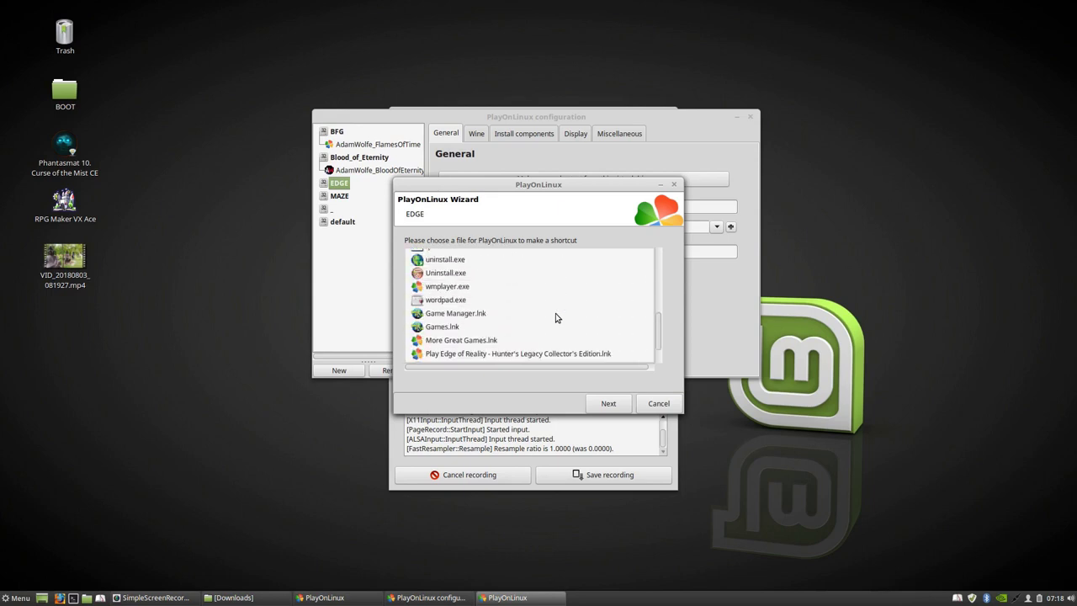
{"action": "scroll", "coordinate": [556, 317], "scroll_direction": "up", "scroll_amount": 5}
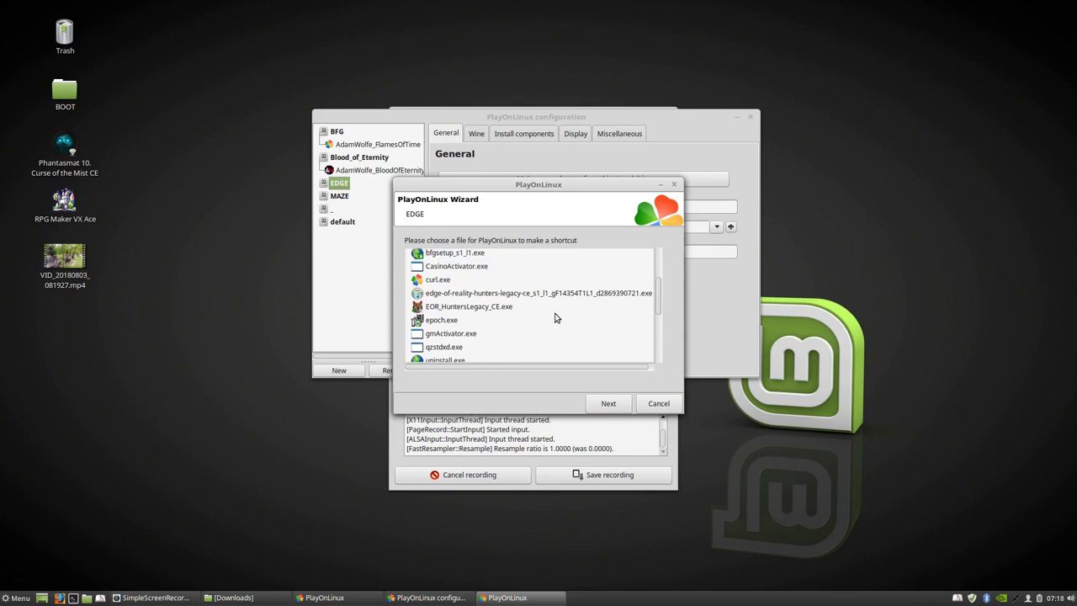
{"action": "scroll", "coordinate": [555, 317], "scroll_direction": "up", "scroll_amount": 1}
{"action": "scroll", "coordinate": [555, 317], "scroll_direction": "down", "scroll_amount": 1}
{"action": "scroll", "coordinate": [555, 317], "scroll_direction": "up", "scroll_amount": 4}
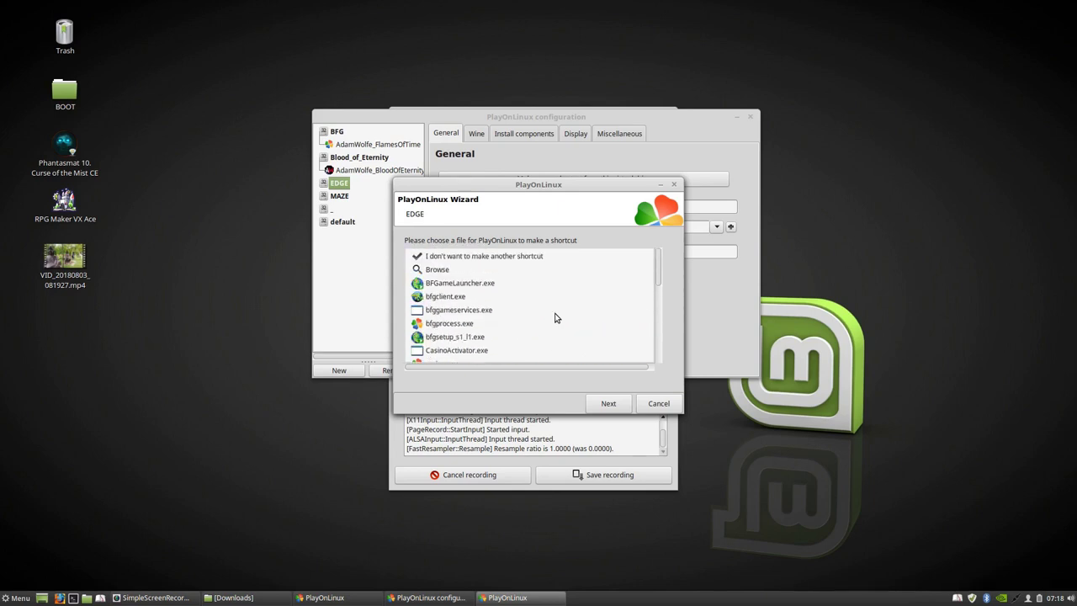
{"action": "scroll", "coordinate": [555, 317], "scroll_direction": "down", "scroll_amount": 2}
{"action": "scroll", "coordinate": [555, 317], "scroll_direction": "down", "scroll_amount": 1}
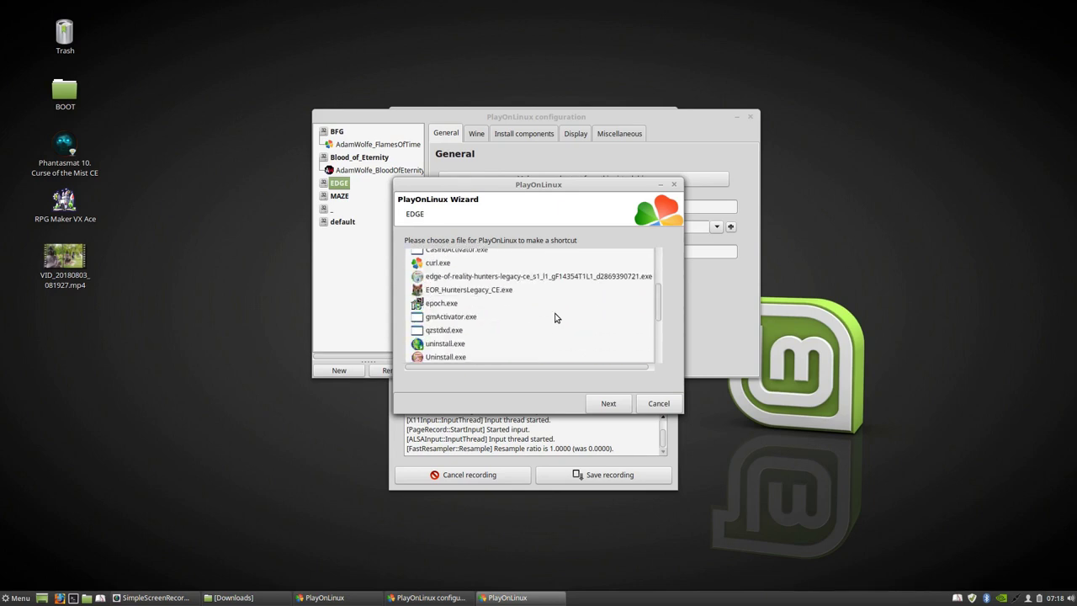
{"action": "double_click", "coordinate": [467, 290]}
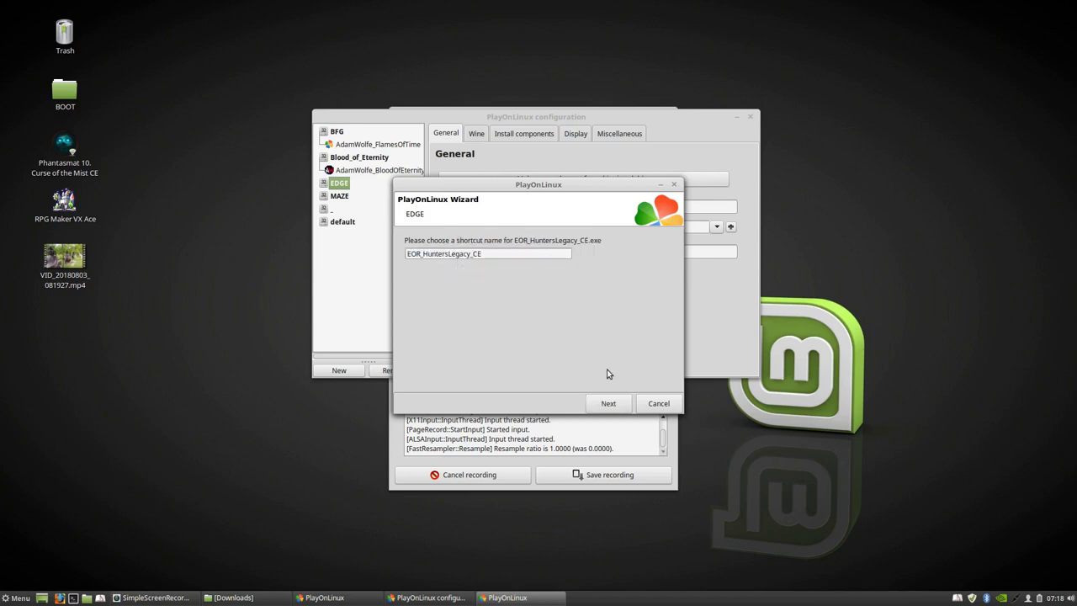
Keep the name EOR_HuntersLegacy_CE, decline any other shortcut, and close the configuration window
{"action": "left_click", "coordinate": [609, 405]}
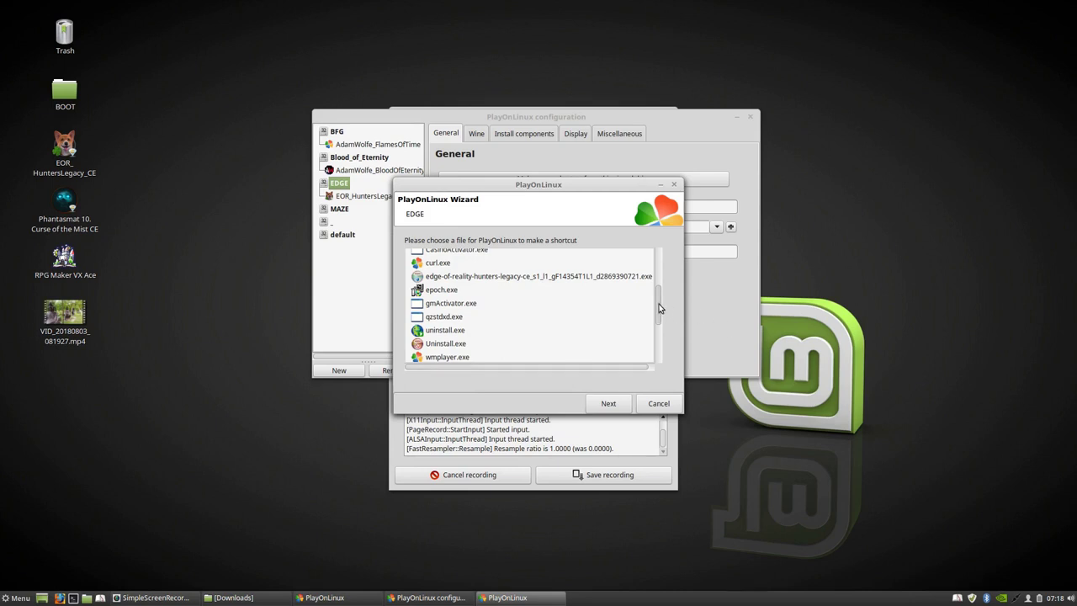
{"action": "scroll", "coordinate": [659, 303], "scroll_direction": "up", "scroll_amount": 3}
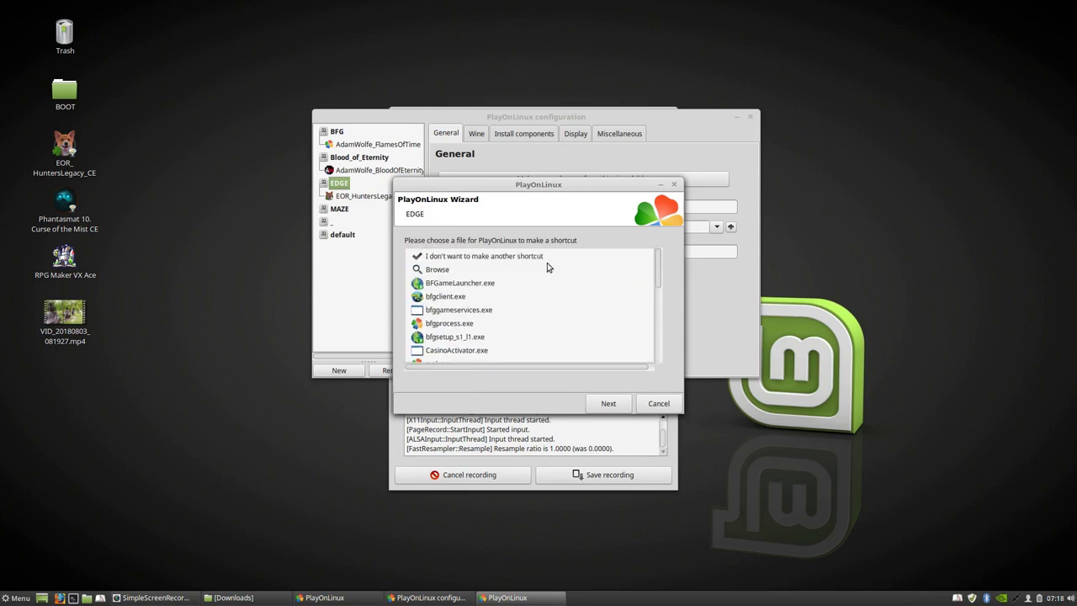
{"action": "left_click", "coordinate": [478, 258]}
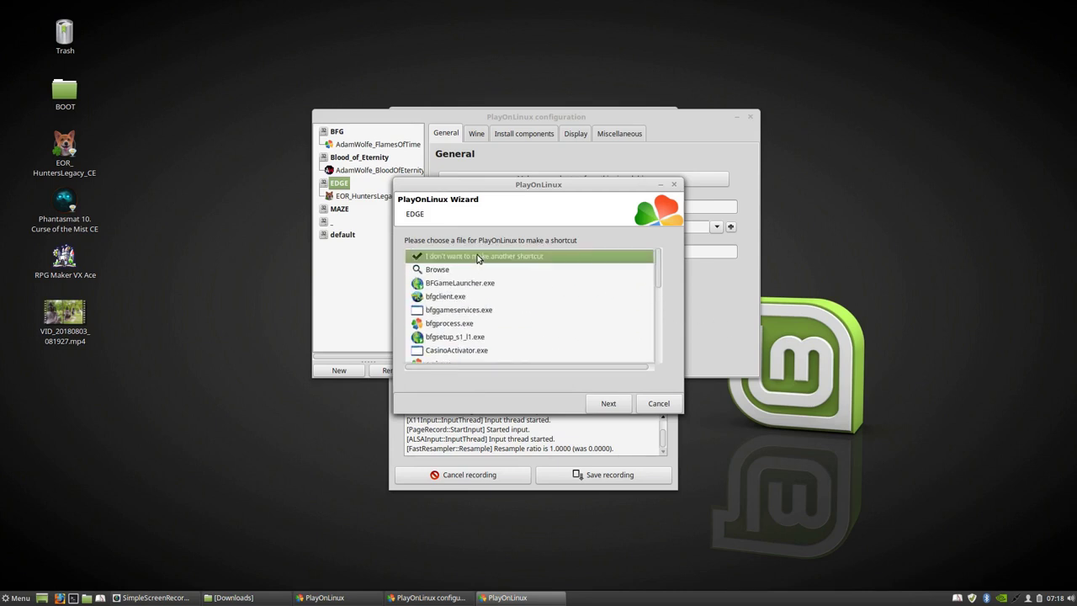
{"action": "left_click", "coordinate": [449, 285]}
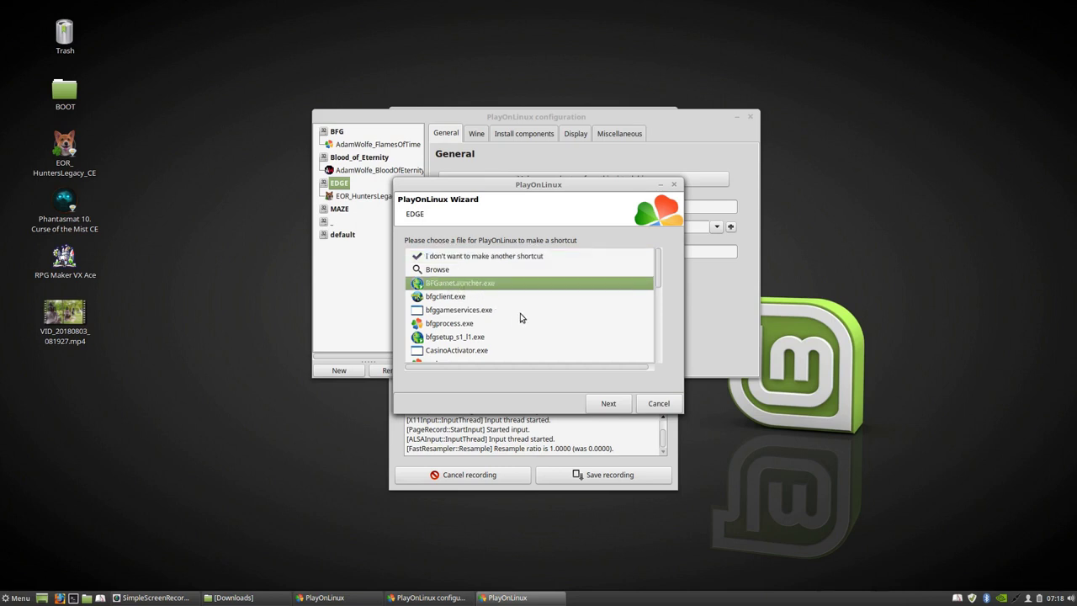
{"action": "left_click", "coordinate": [466, 261]}
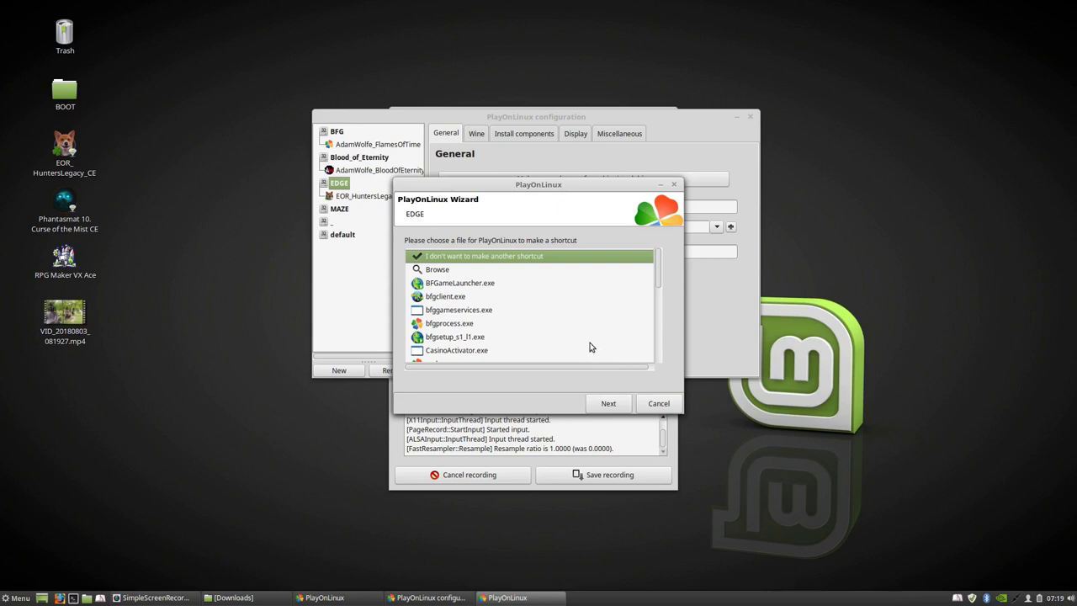
{"action": "left_click", "coordinate": [608, 403]}
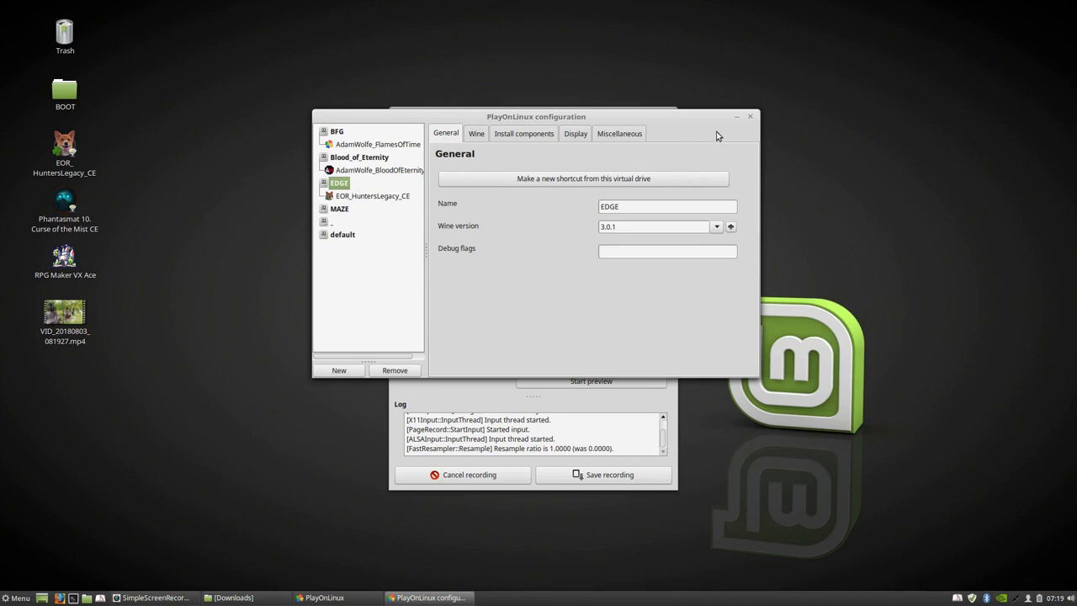
{"action": "left_click", "coordinate": [750, 117]}
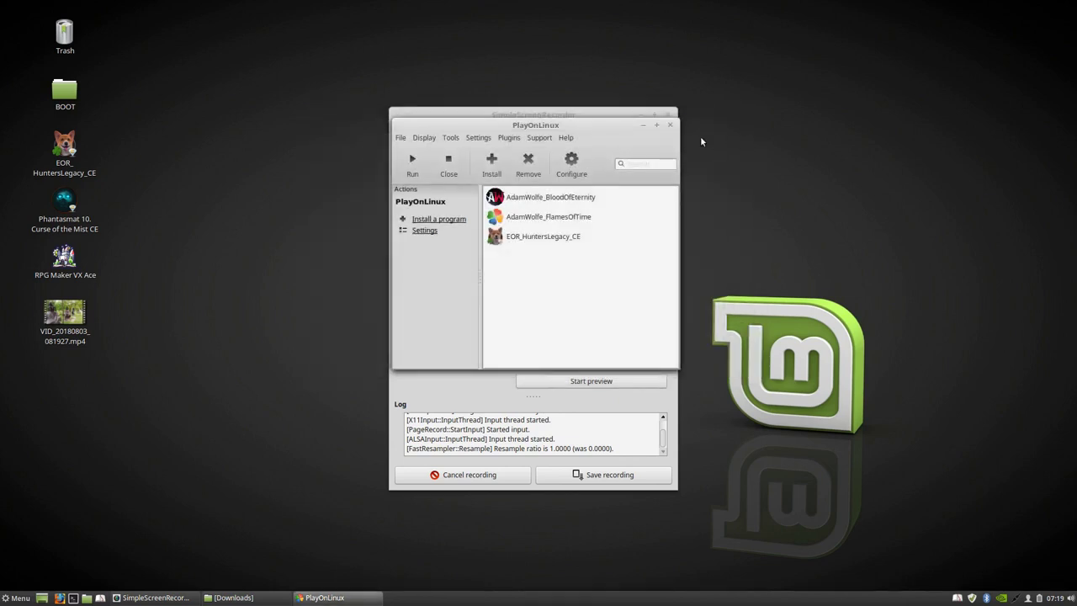
Exit PlayOnLinux via File > Exit, then launch the game from the EOR_HuntersLegacy_CE desktop icon
{"action": "left_click", "coordinate": [402, 138]}
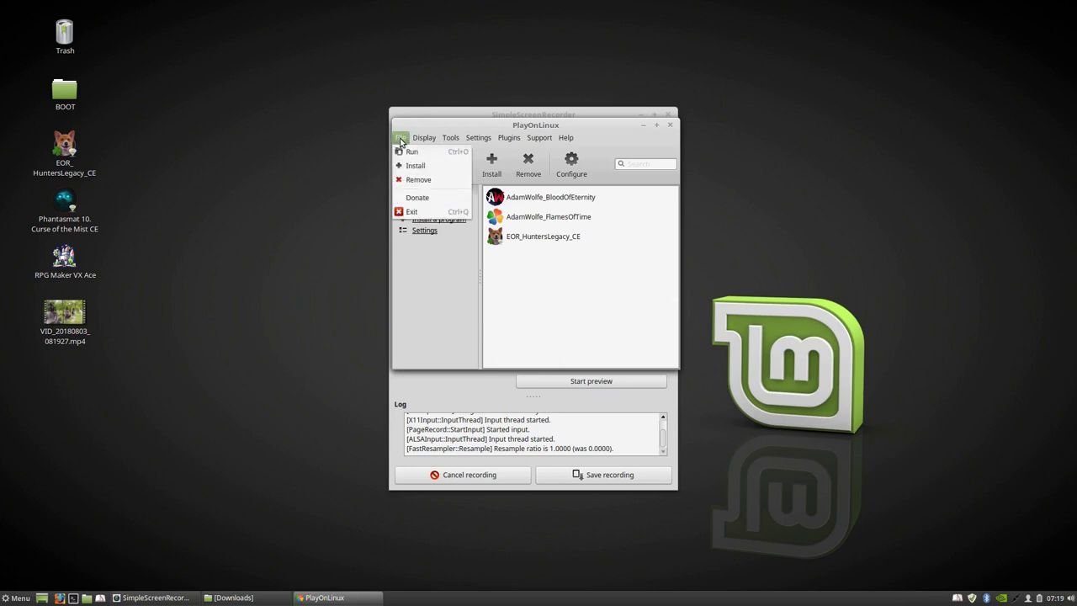
{"action": "left_click", "coordinate": [416, 211]}
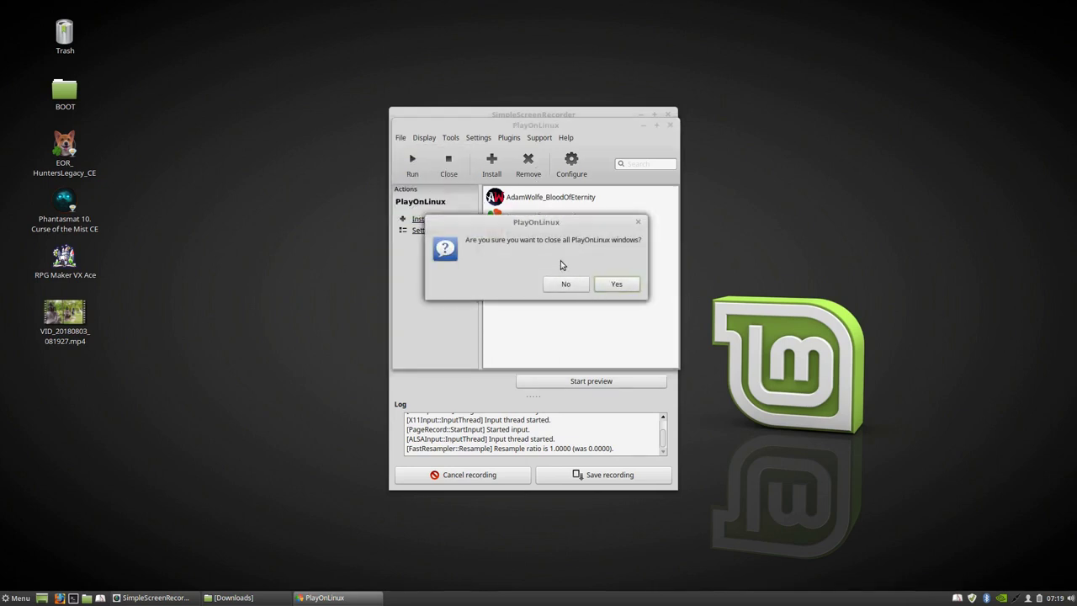
{"action": "left_click", "coordinate": [615, 282]}
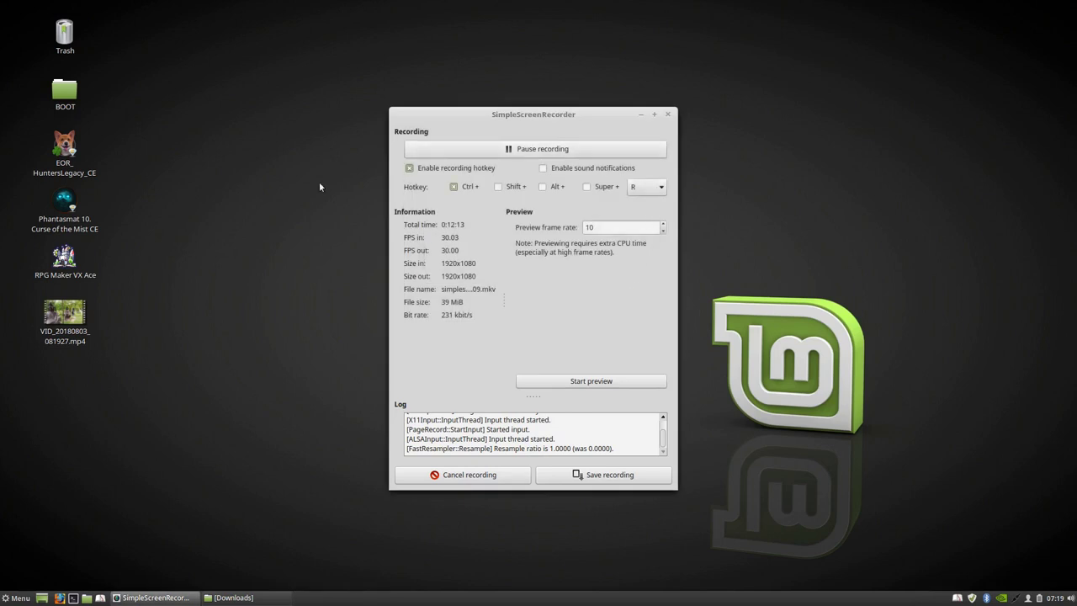
{"action": "double_click", "coordinate": [71, 148]}
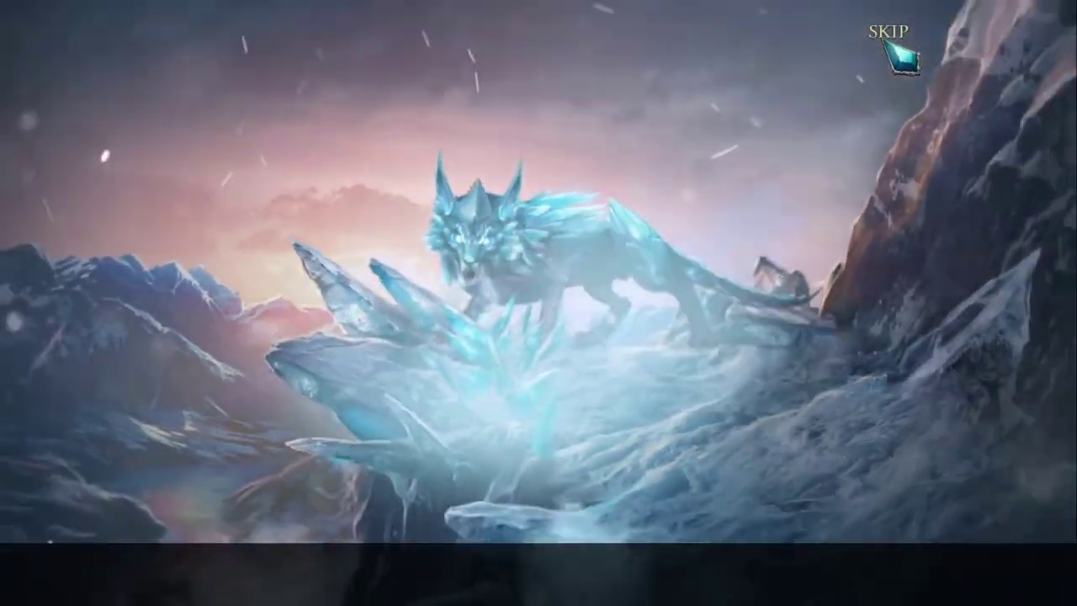
Skip the intro cutscene, accept the player name, and begin a new game on Custom difficulty
{"action": "left_click", "coordinate": [885, 42]}
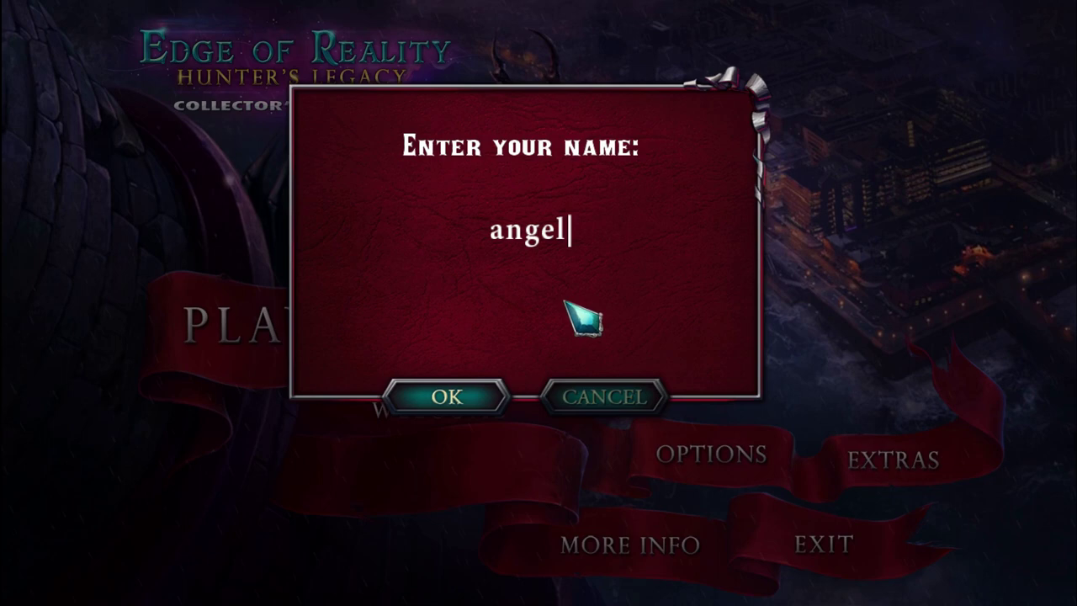
{"action": "key", "text": "Return"}
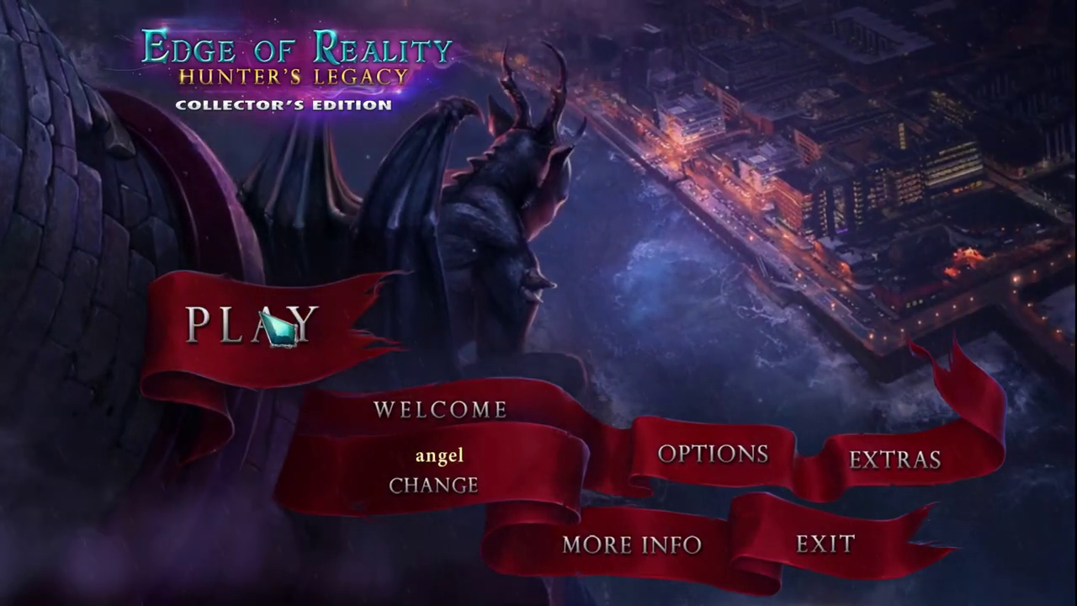
{"action": "left_click", "coordinate": [266, 316]}
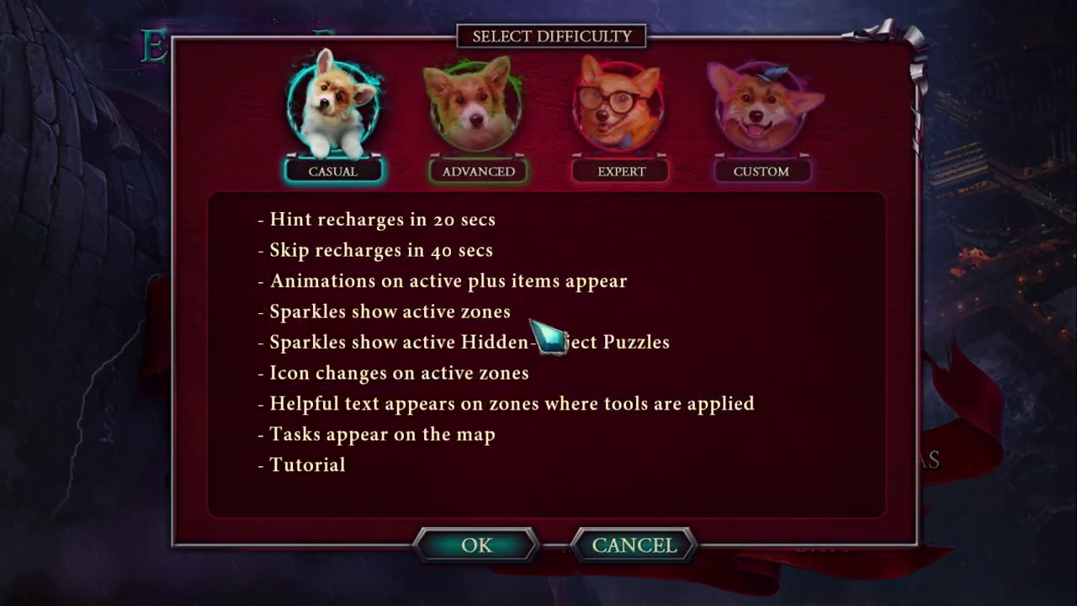
{"action": "left_click", "coordinate": [759, 177]}
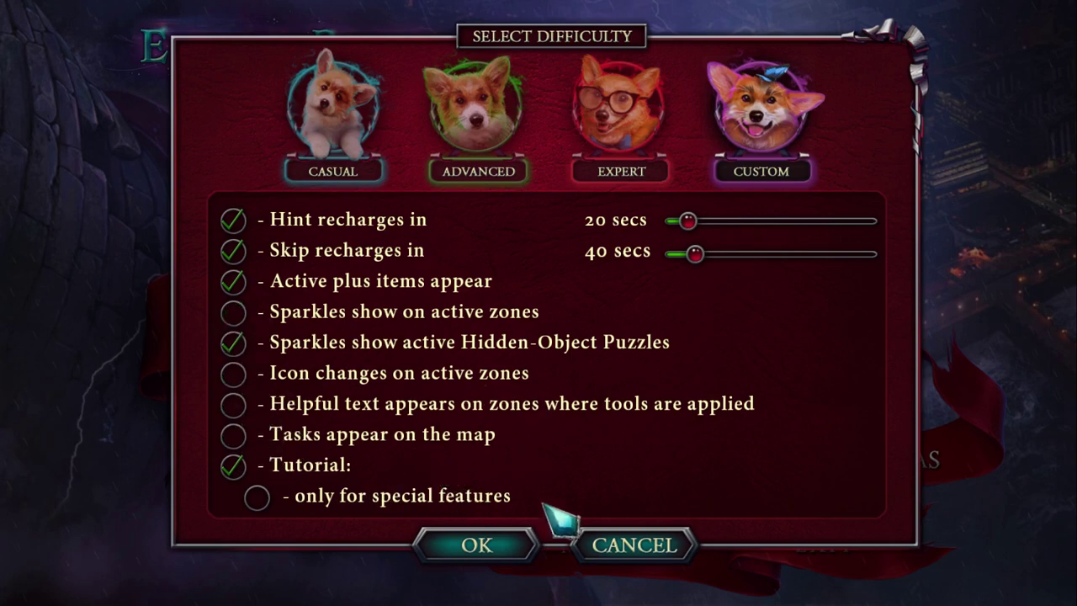
{"action": "left_click", "coordinate": [490, 545]}
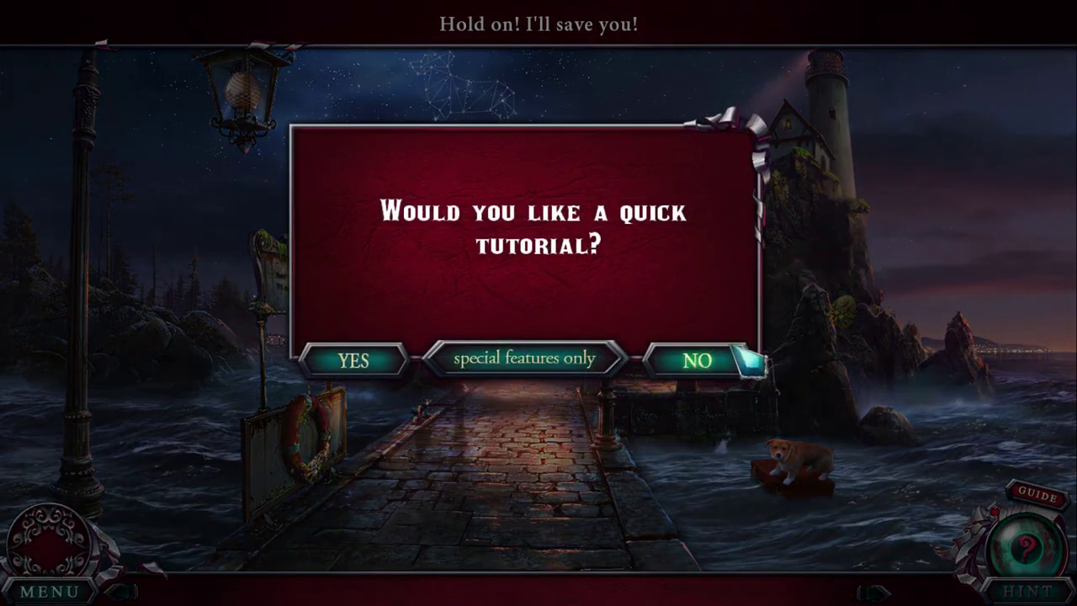
Decline the quick tutorial, quit from the pause menu to the main menu, and exit
{"action": "left_click", "coordinate": [735, 350]}
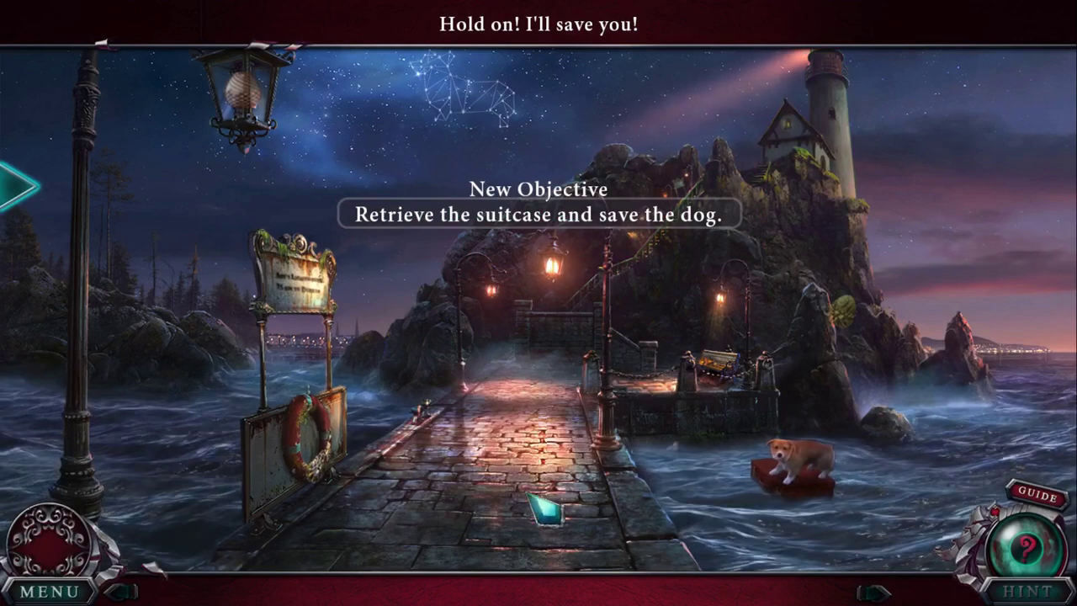
{"action": "left_click", "coordinate": [80, 589]}
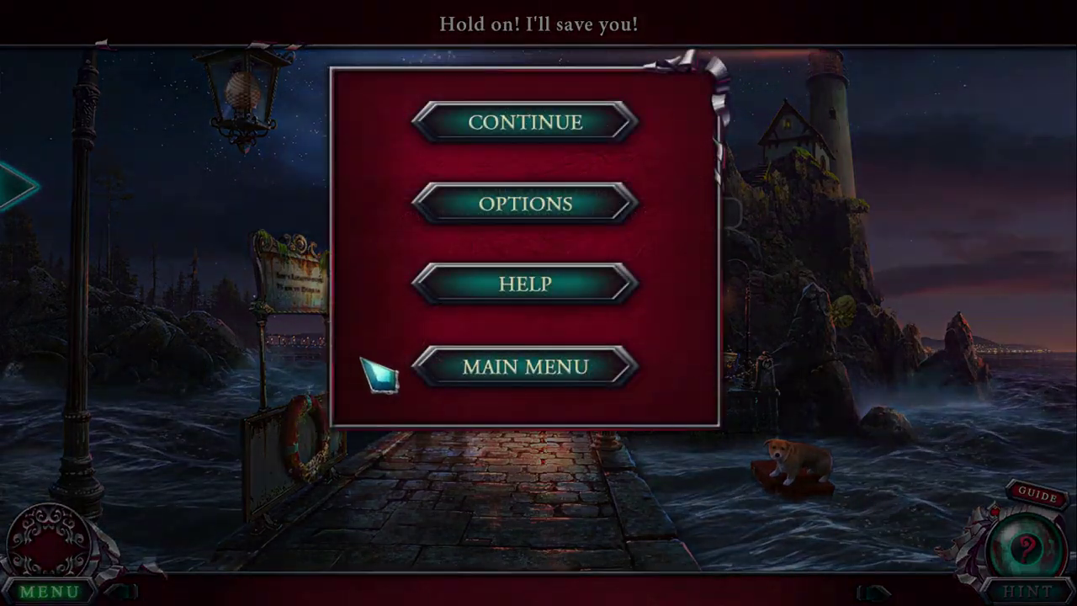
{"action": "left_click", "coordinate": [508, 370]}
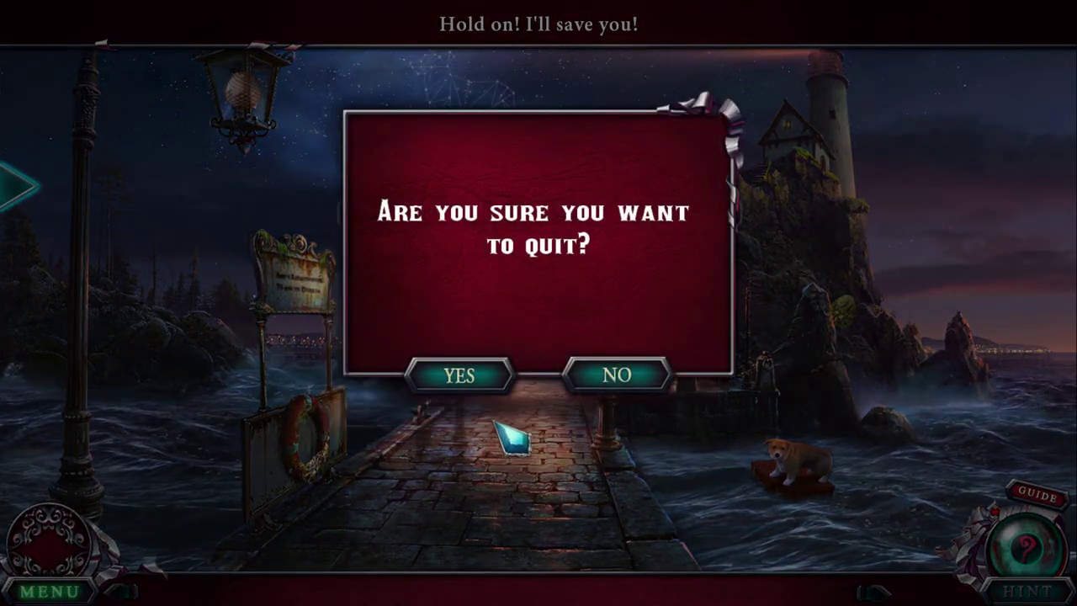
{"action": "left_click", "coordinate": [471, 372]}
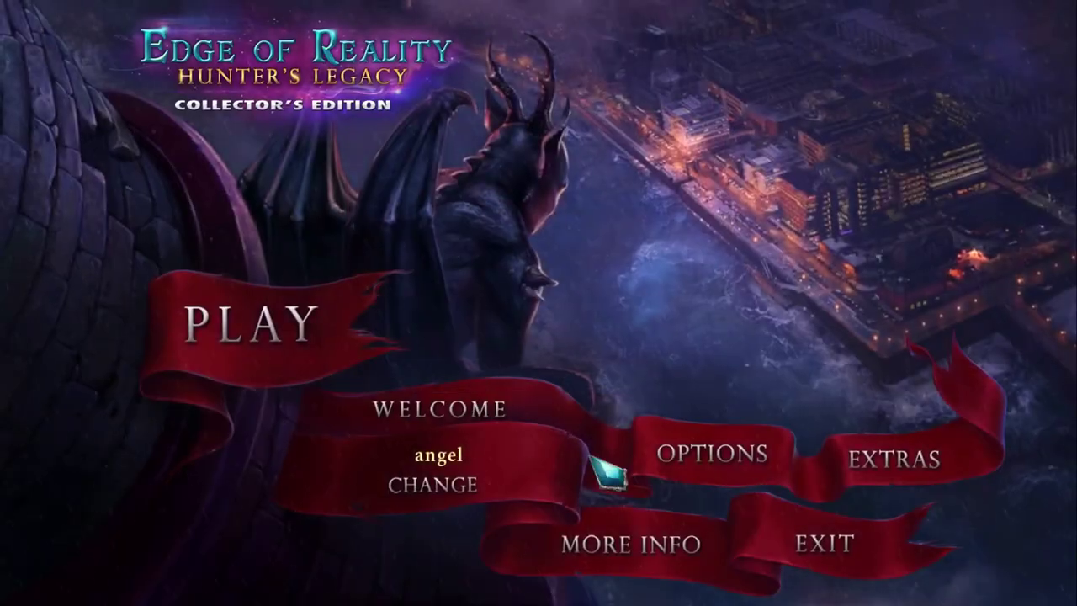
{"action": "left_click", "coordinate": [827, 538]}
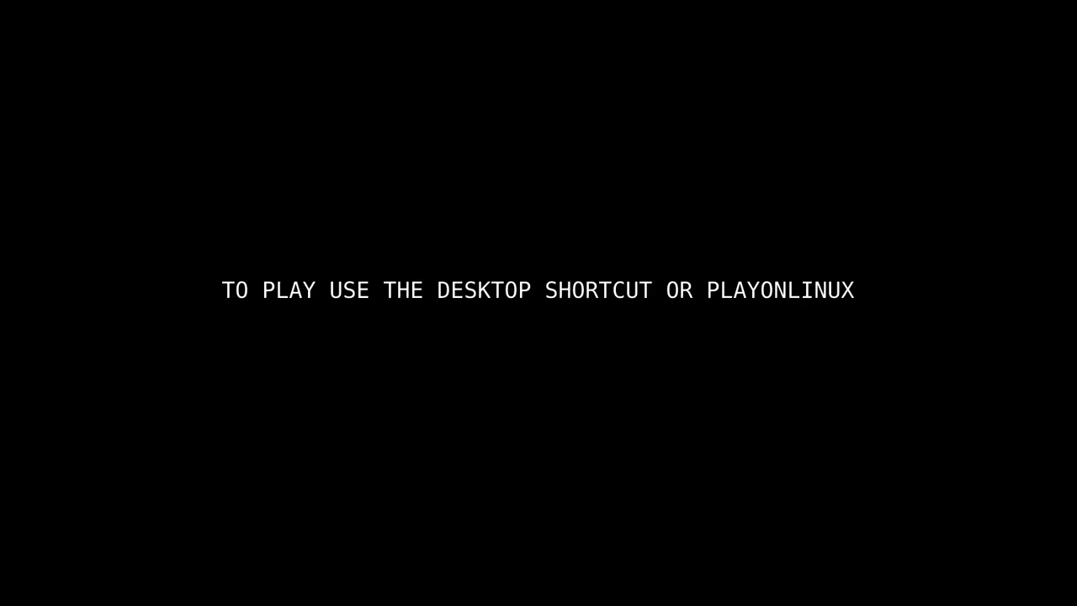